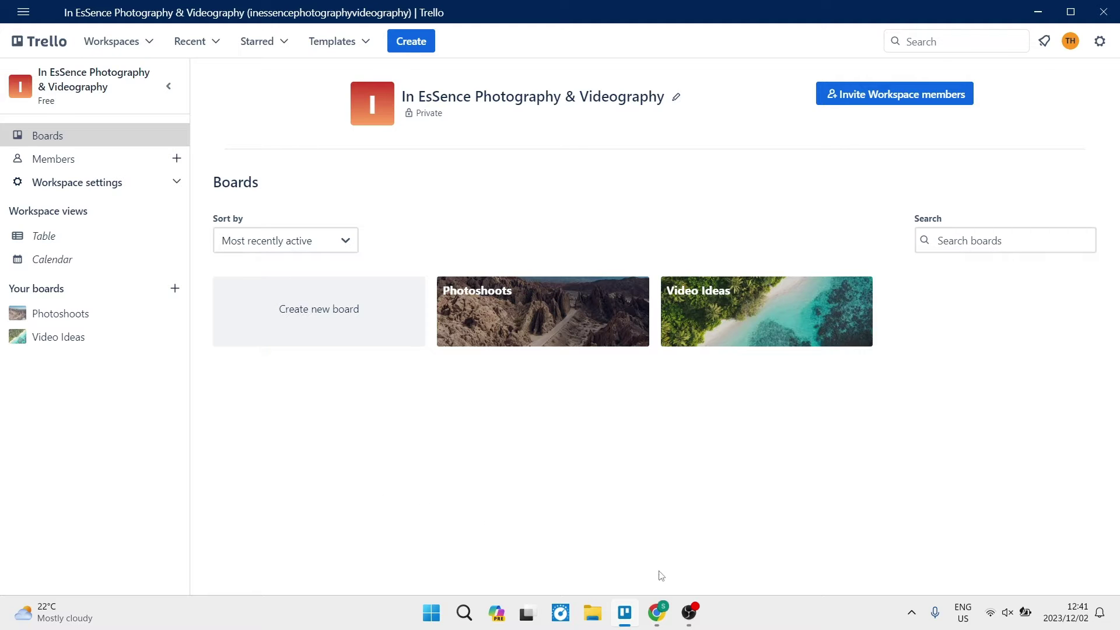
- Switch to Asana to view the Video Production board, return to Trello and open the Photoshoots board
left_click(657, 612)
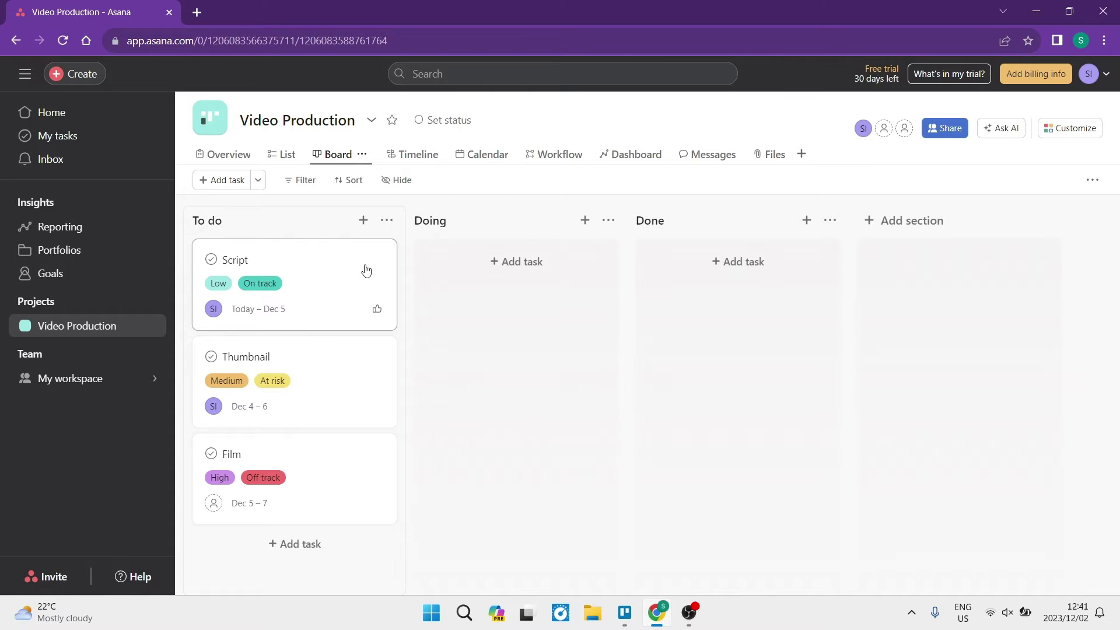
left_click(625, 612)
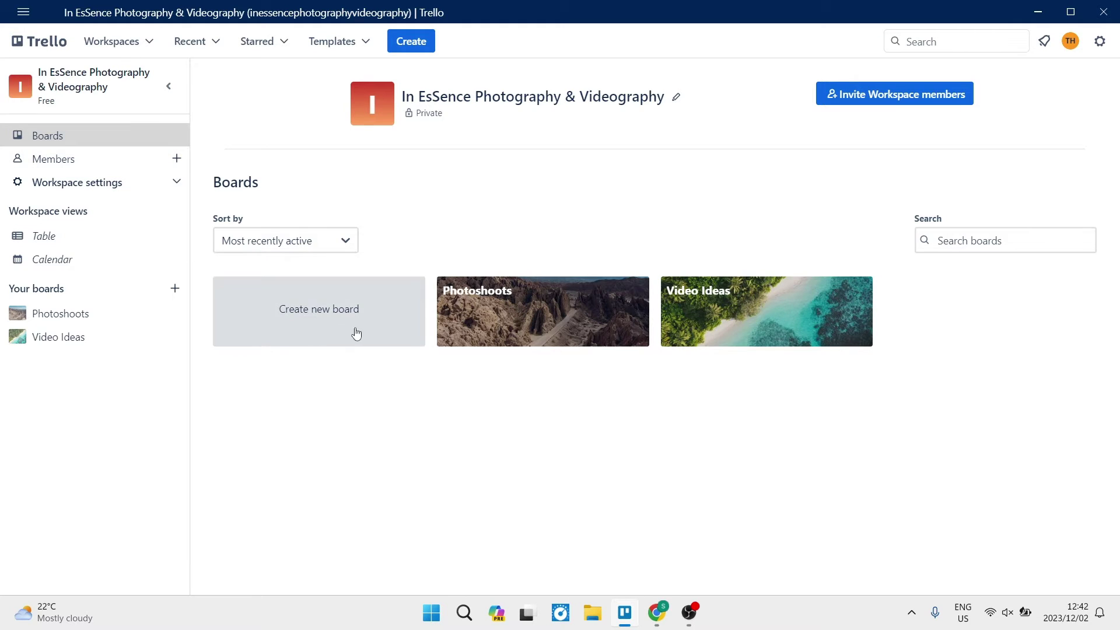
left_click(539, 315)
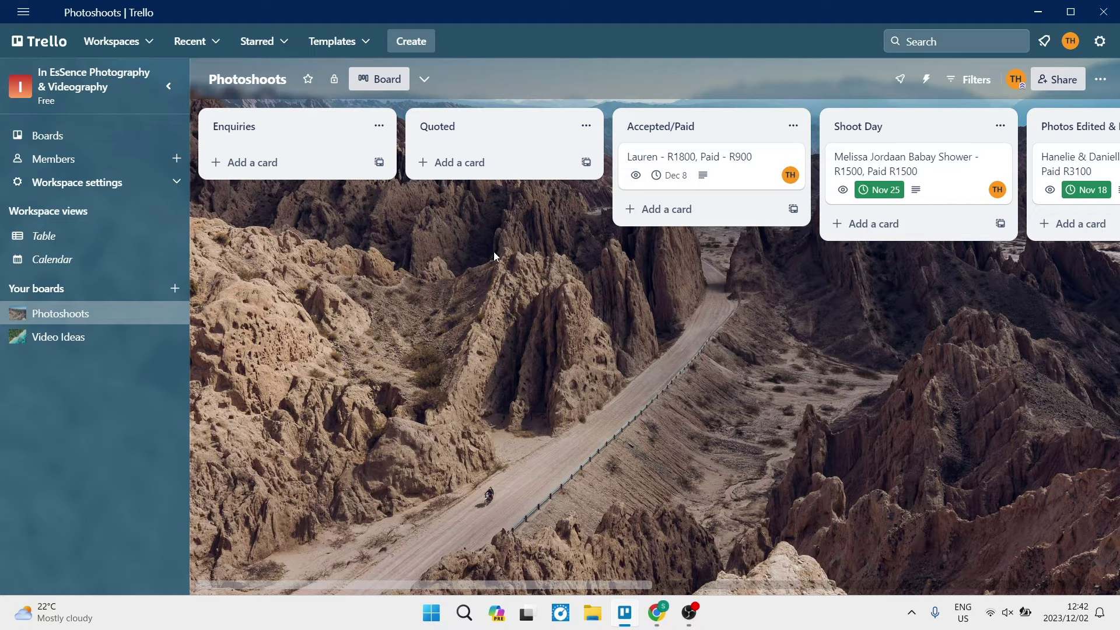
- Examine the Photoshoots board's lists and cards from Enquiries through Declined
scroll(494, 250, "right", 3)
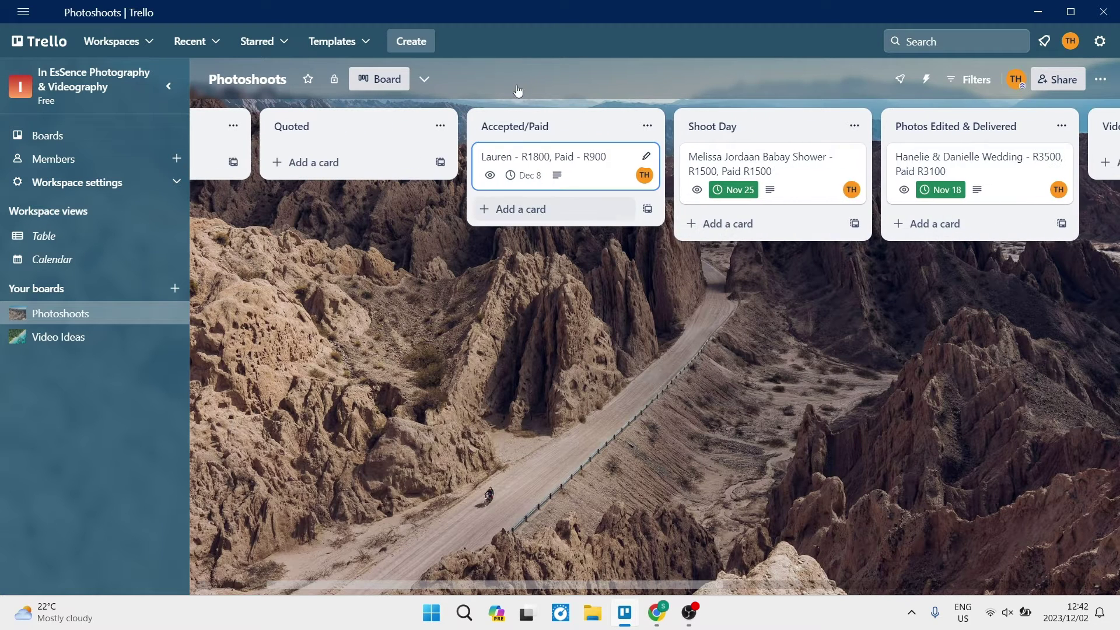
scroll(345, 196, "left", 3)
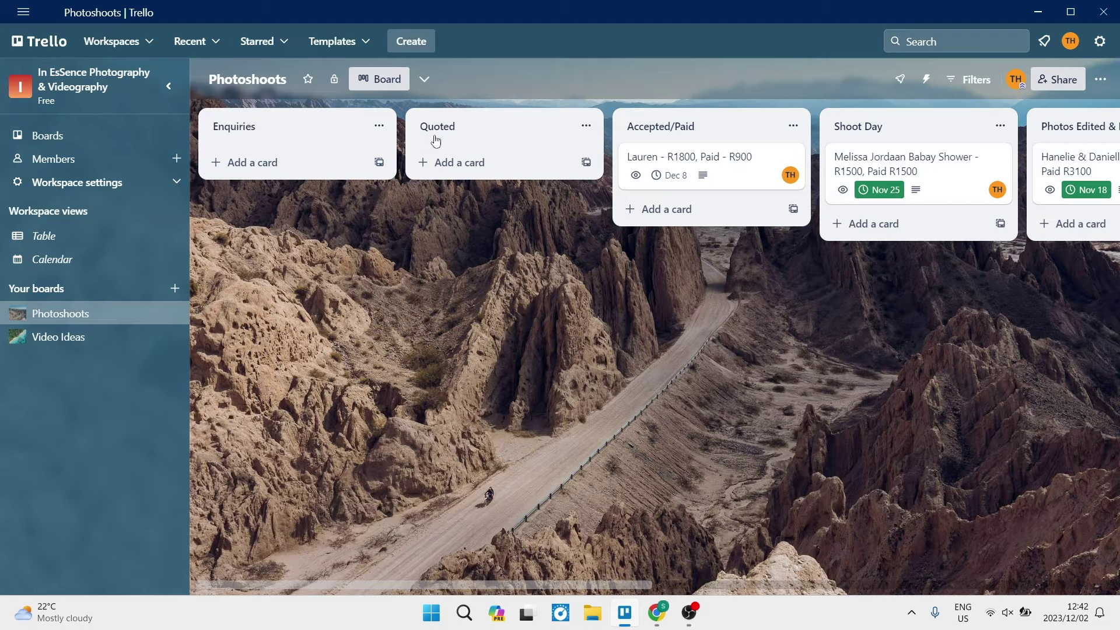
scroll(478, 143, "right", 4)
scroll(480, 153, "right", 7)
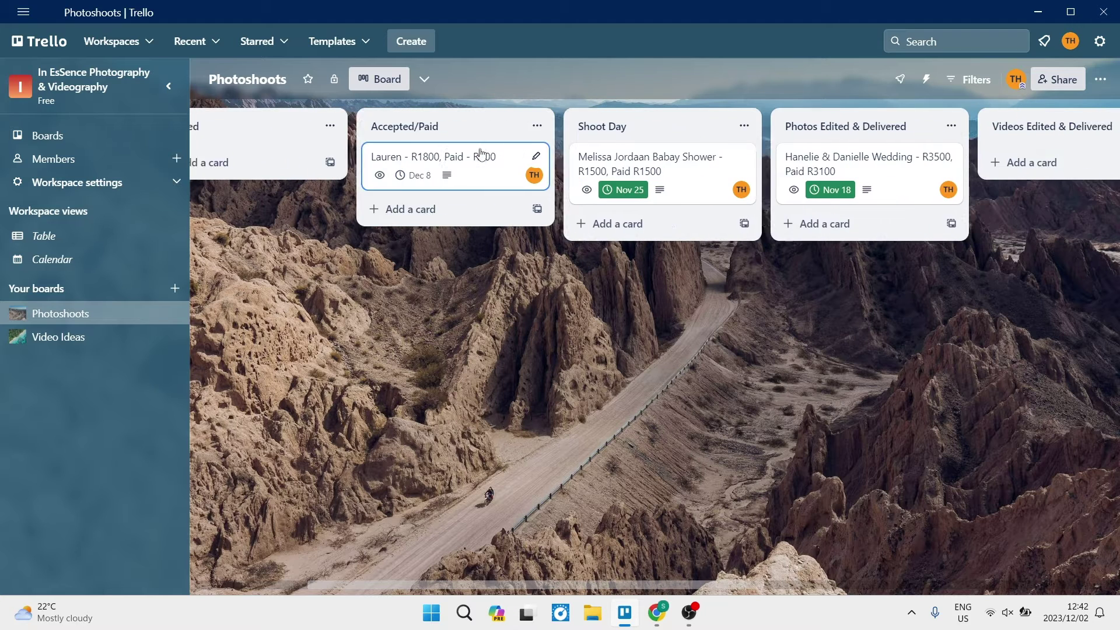
scroll(480, 153, "right", 7)
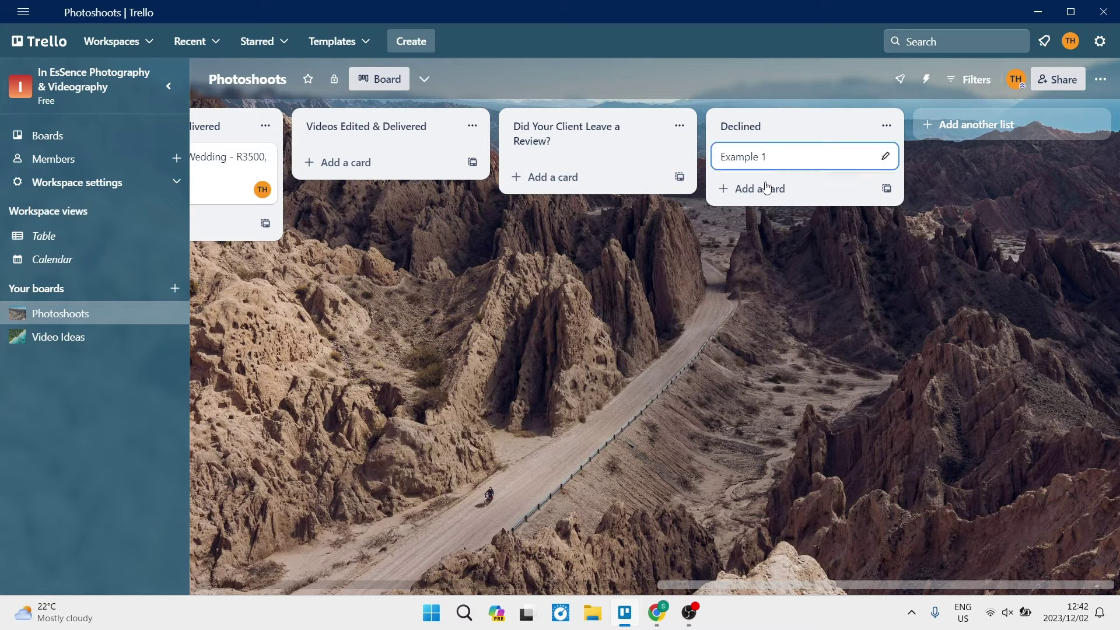
scroll(489, 235, "left", 20)
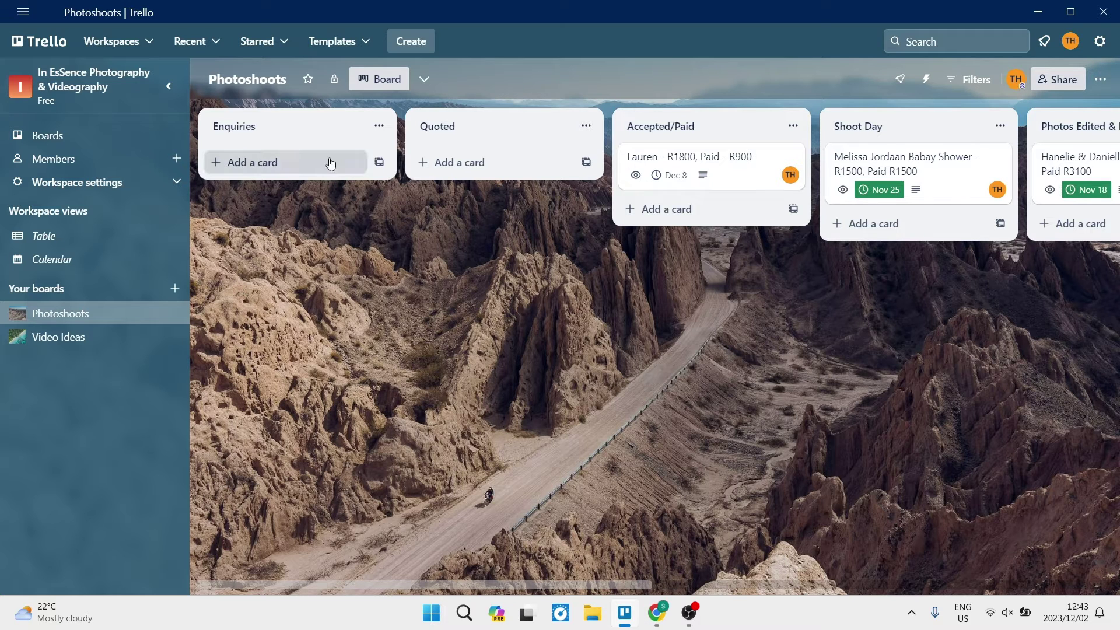
scroll(390, 153, "right", 10)
scroll(390, 153, "right", 10)
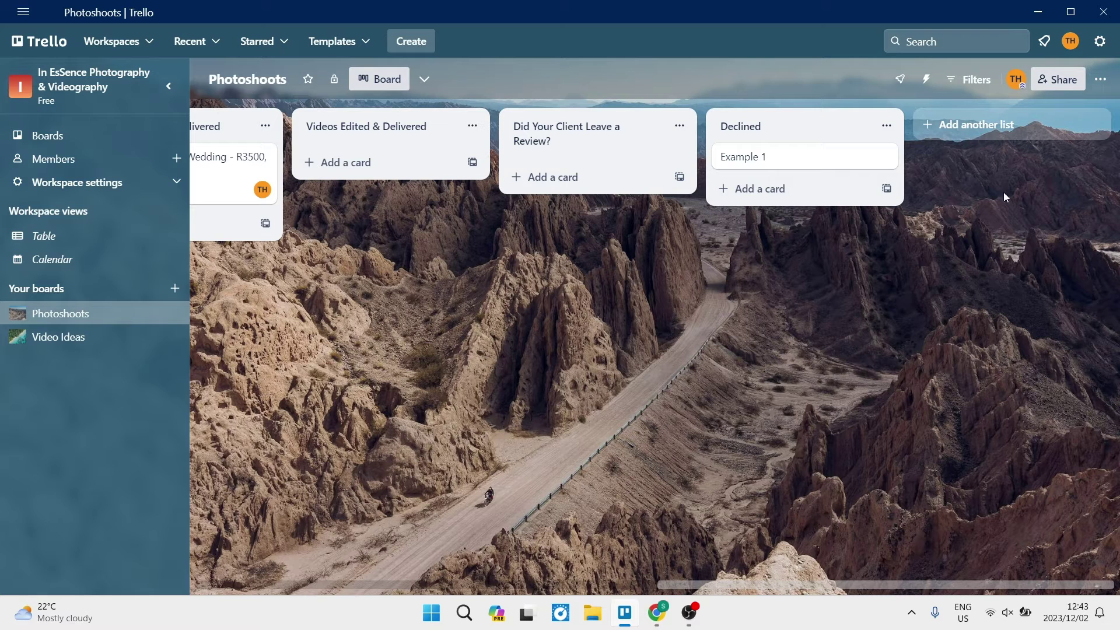
- View the entry form for another list and the available actions of the Declined list, leaving both without changes
left_click(989, 131)
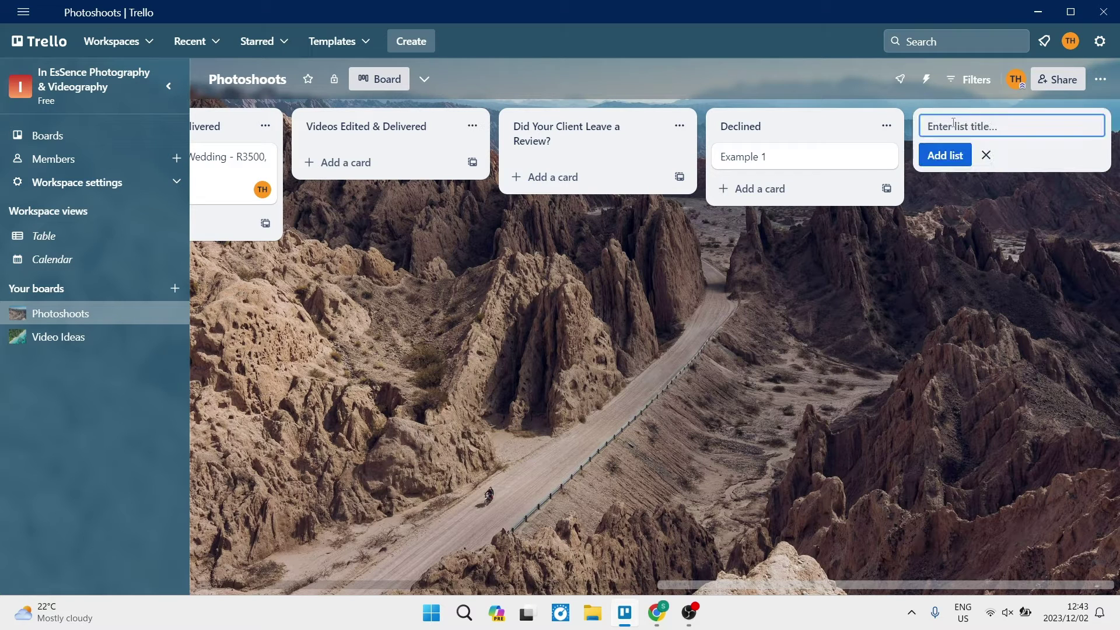
left_click(986, 154)
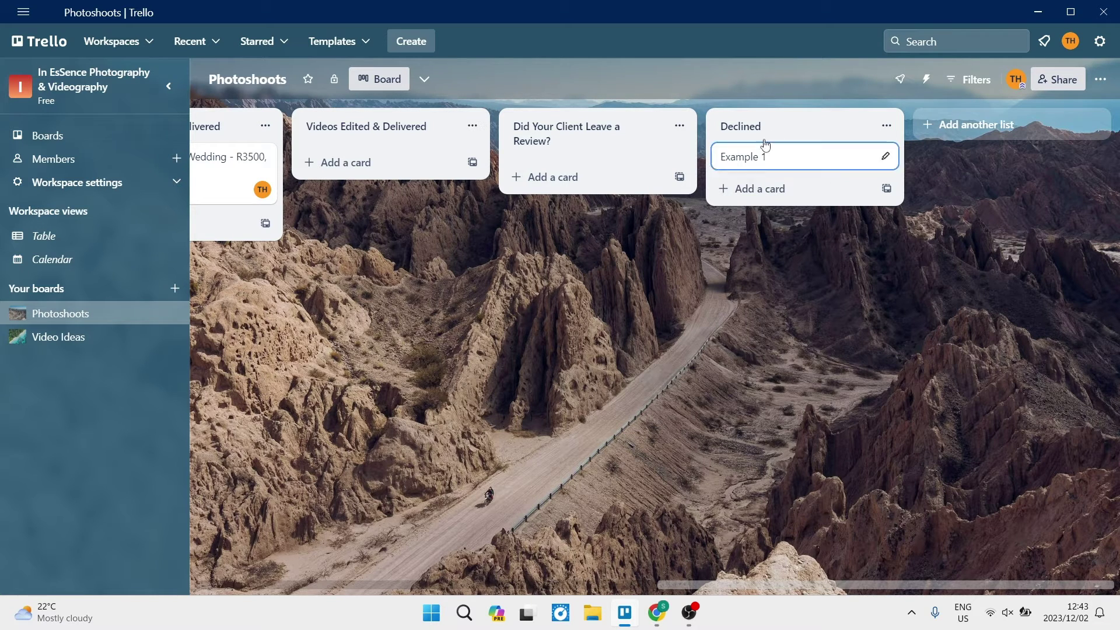
left_click(886, 125)
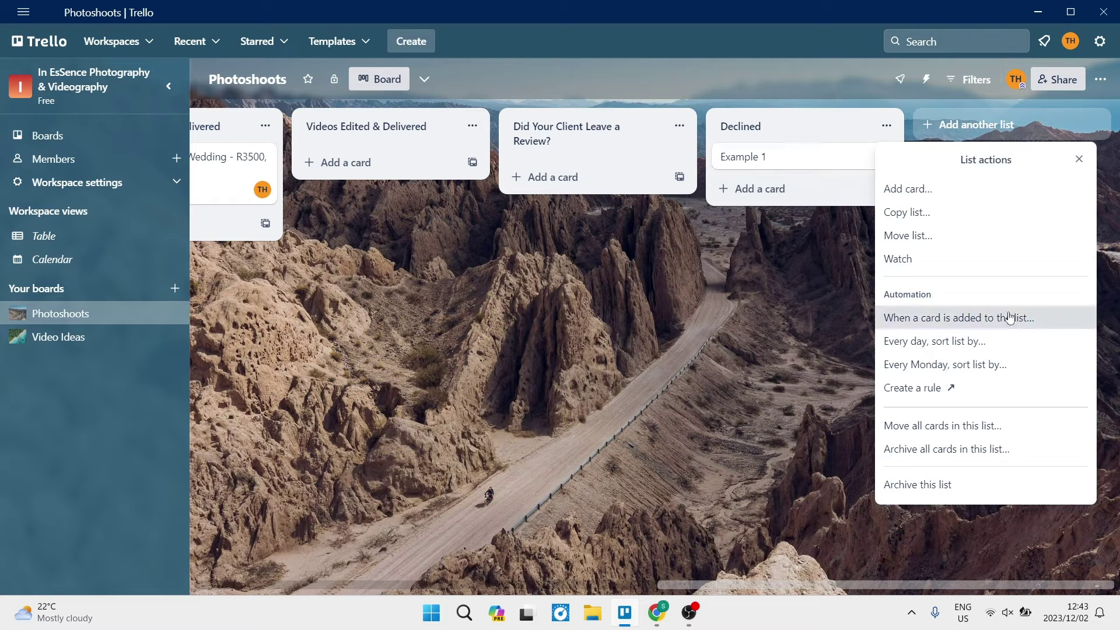
left_click(825, 429)
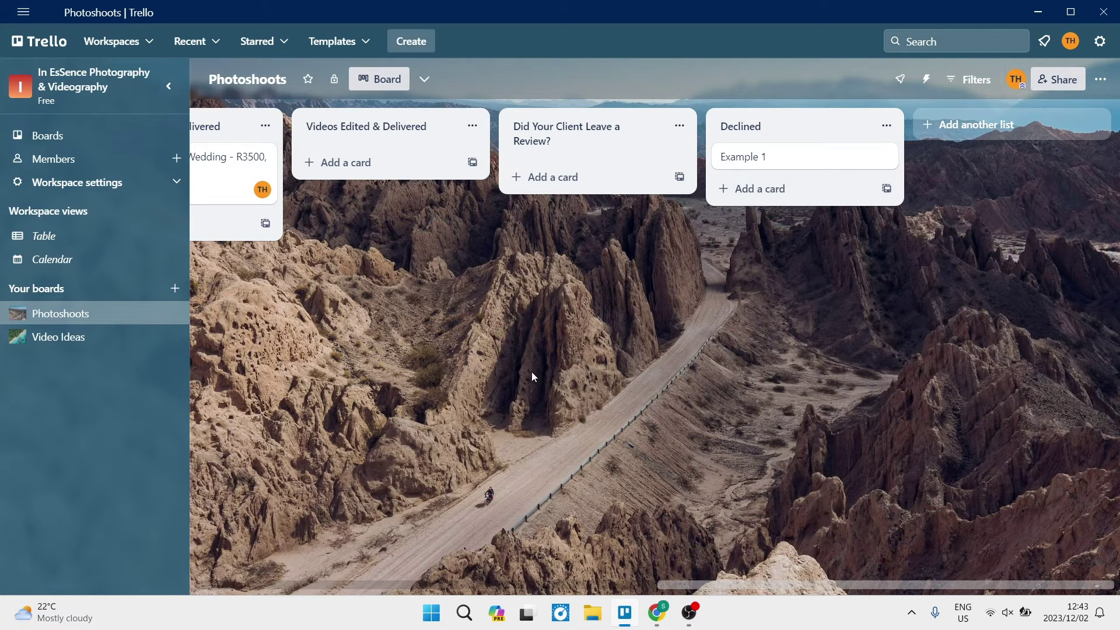
- Add a card titled "Details" to the Enquiries list
scroll(532, 376, "left", 10)
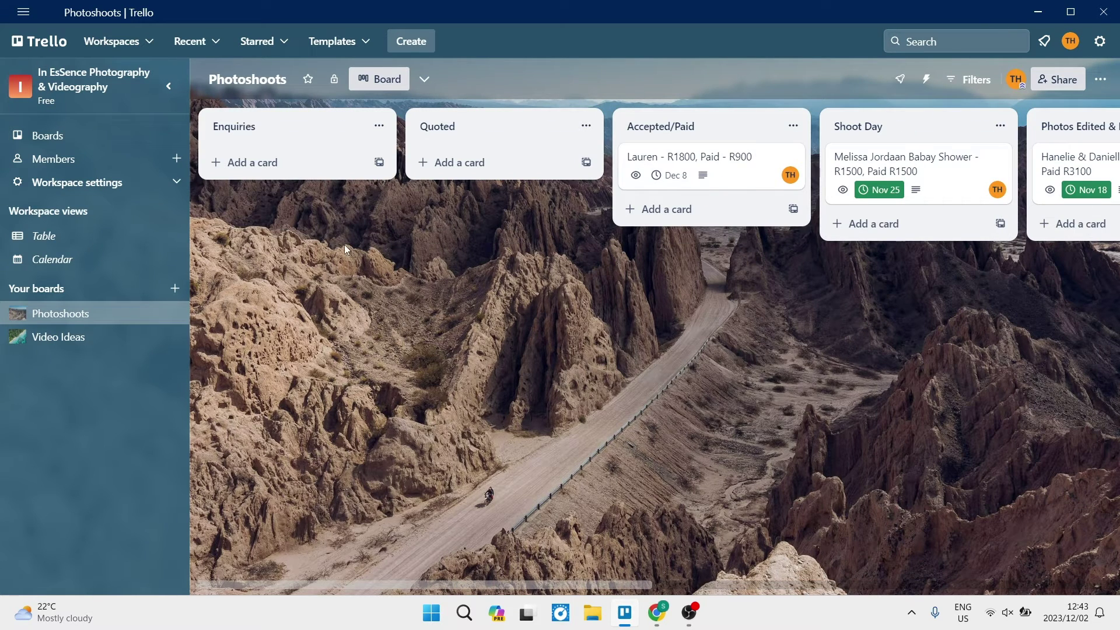
left_click(268, 166)
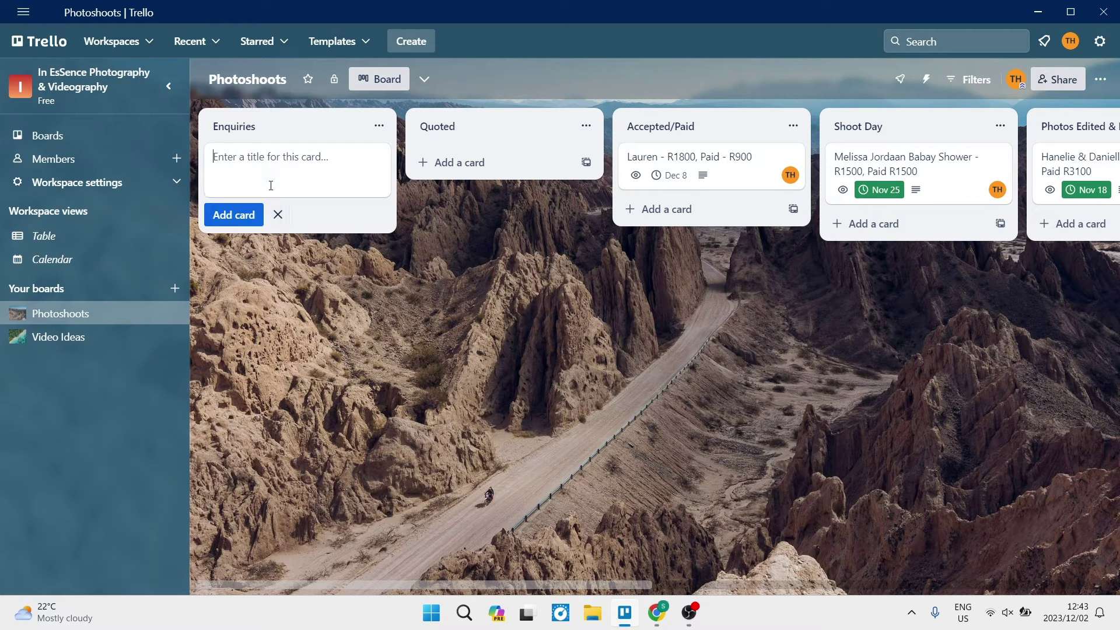
type("Details")
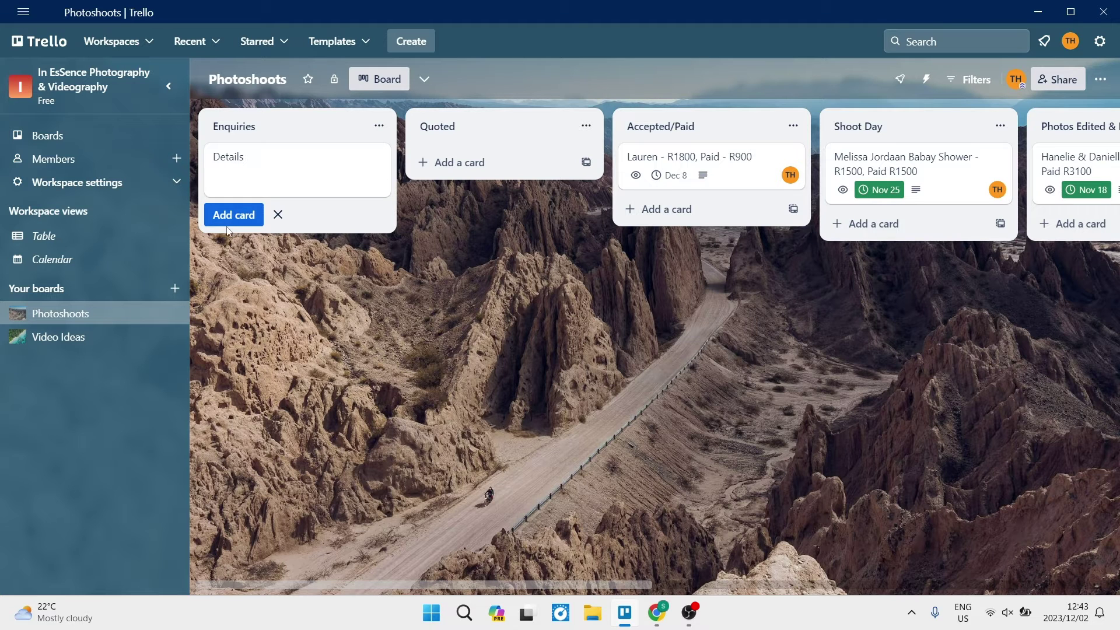
left_click(231, 215)
- Open the Details card, review its description editor and card options, and close it without adding anything
left_click(248, 163)
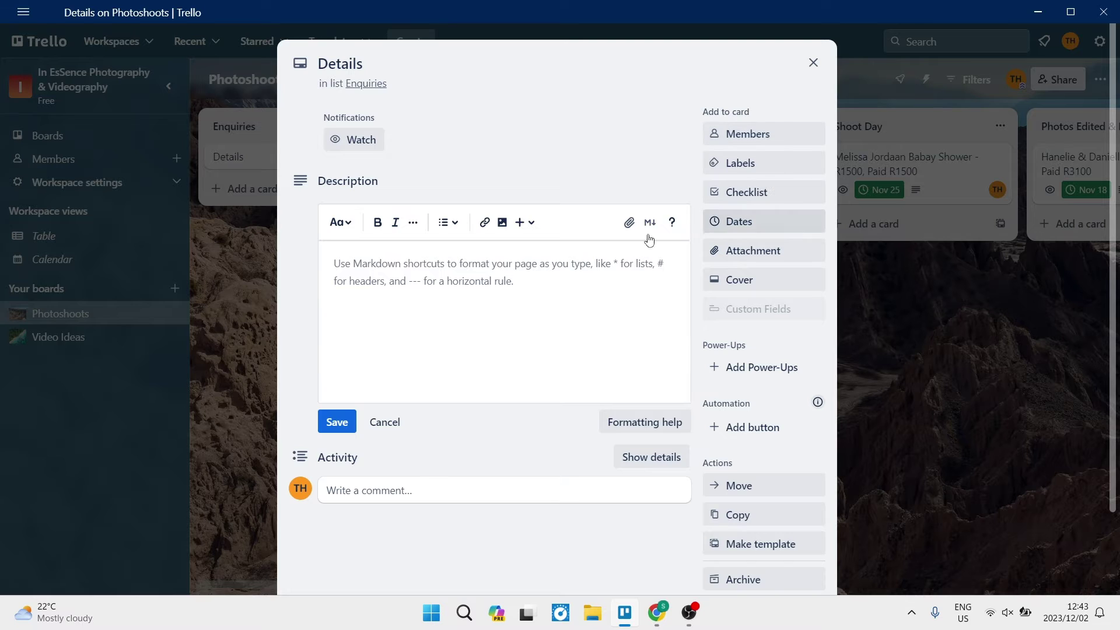
left_click(424, 281)
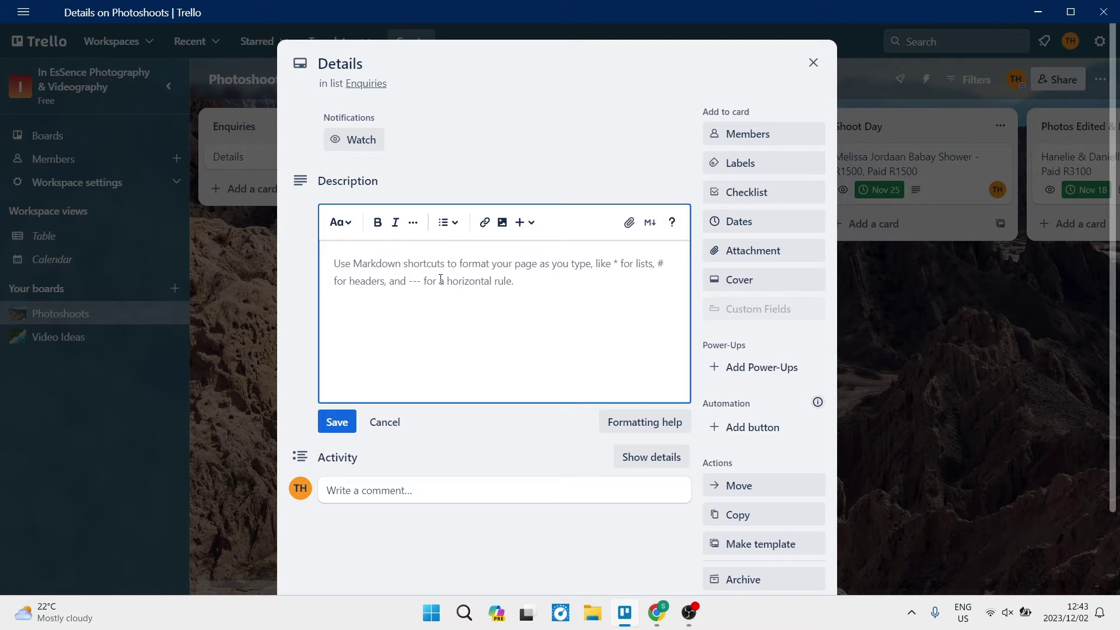
scroll(618, 438, "down", 2)
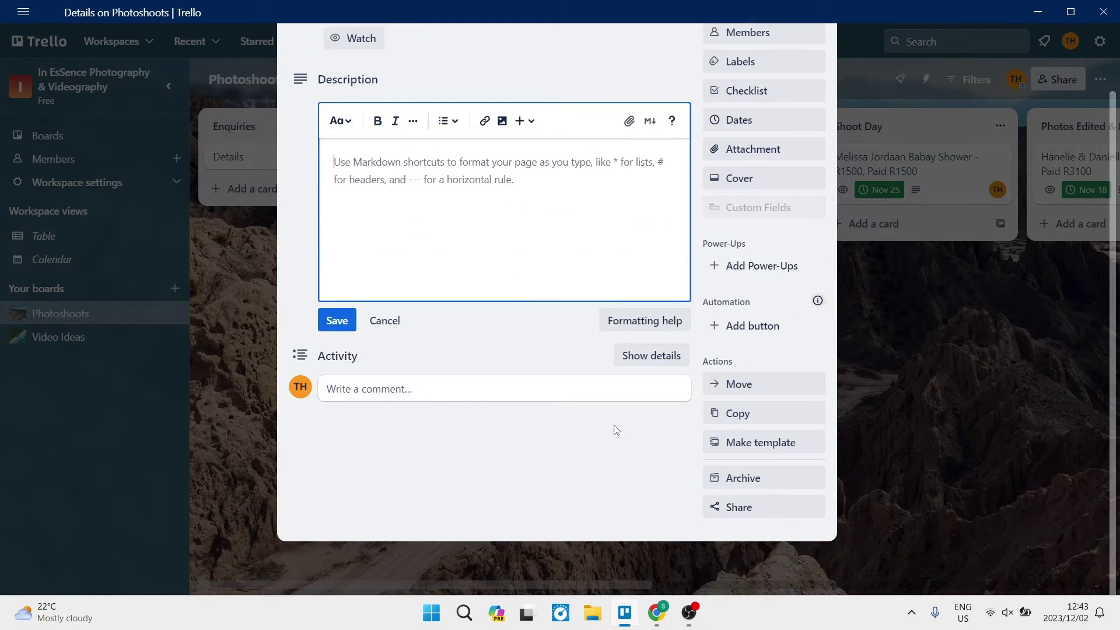
scroll(457, 364, "up", 2)
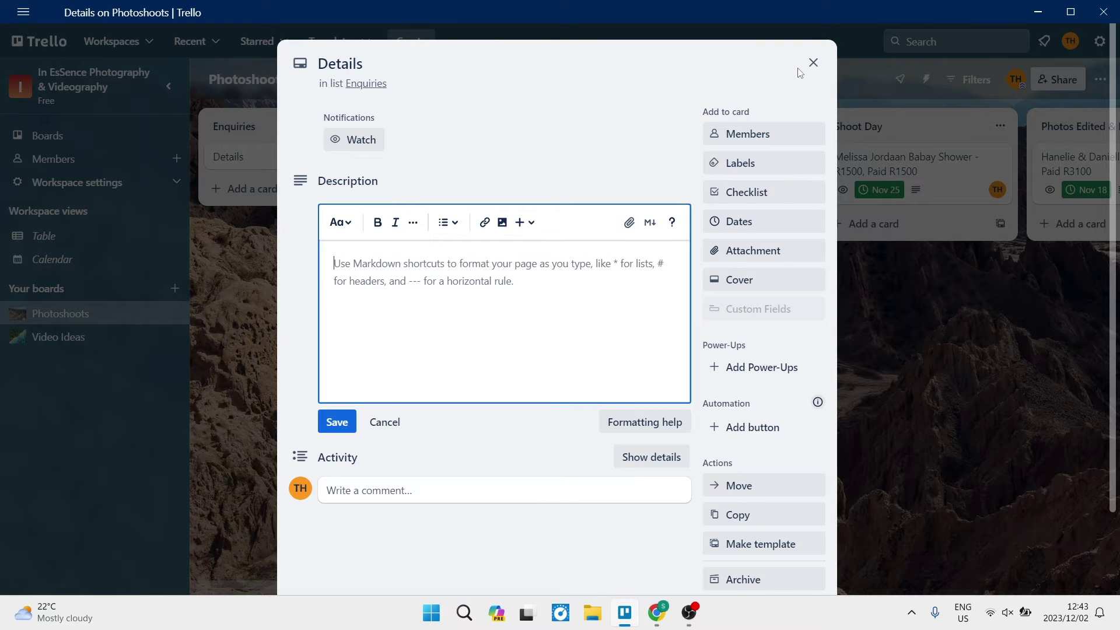
key("Escape")
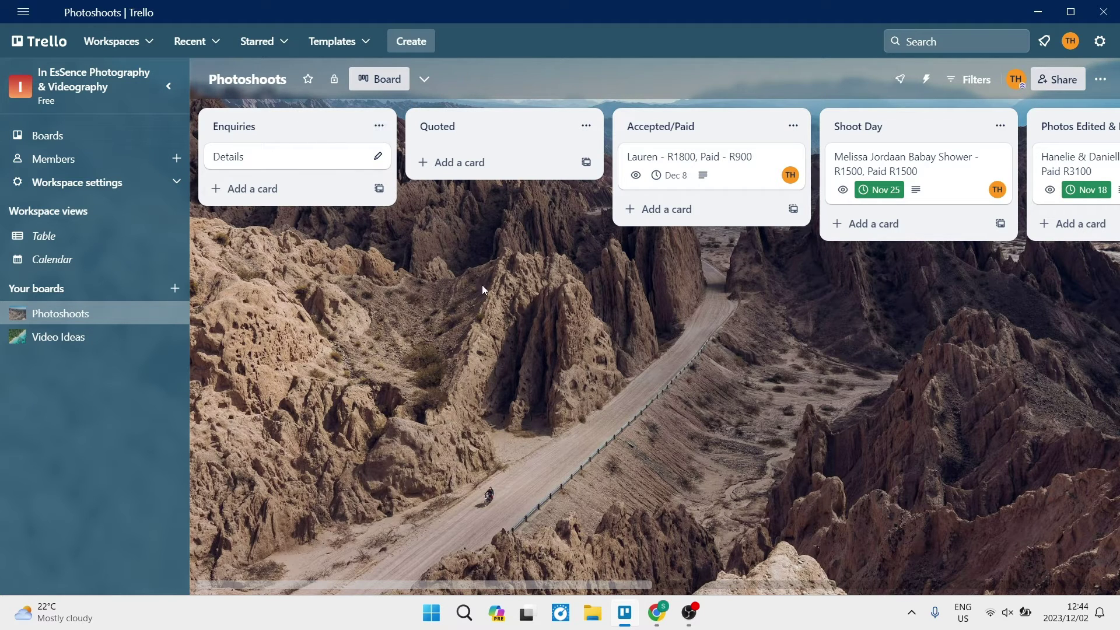
- Review which views are offered for the Photoshoots board
left_click(424, 79)
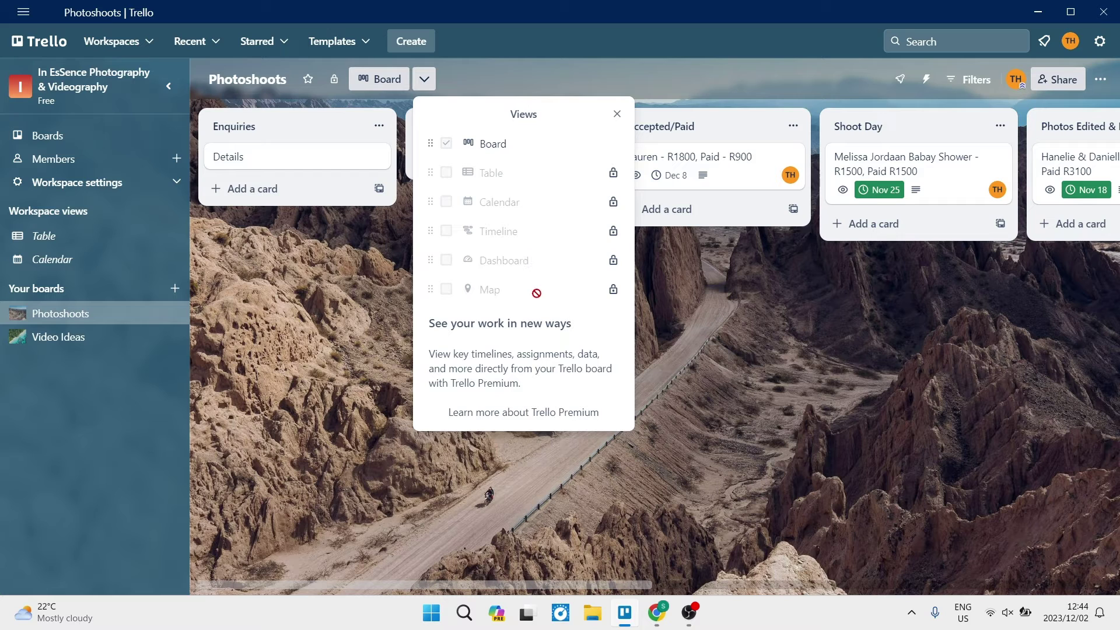
left_click(617, 115)
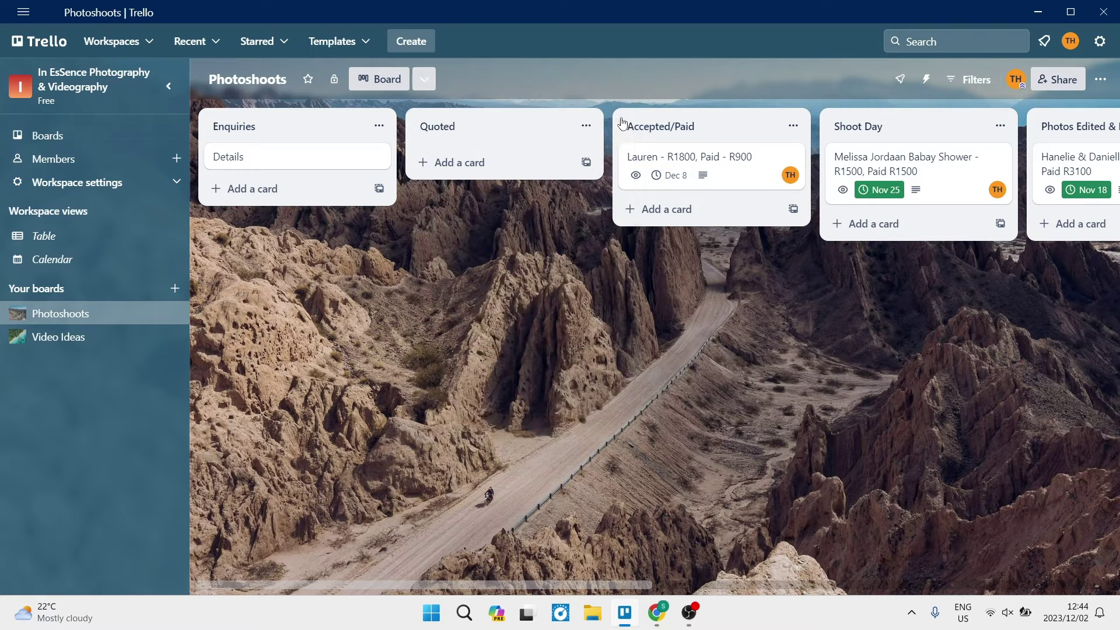
left_click(424, 80)
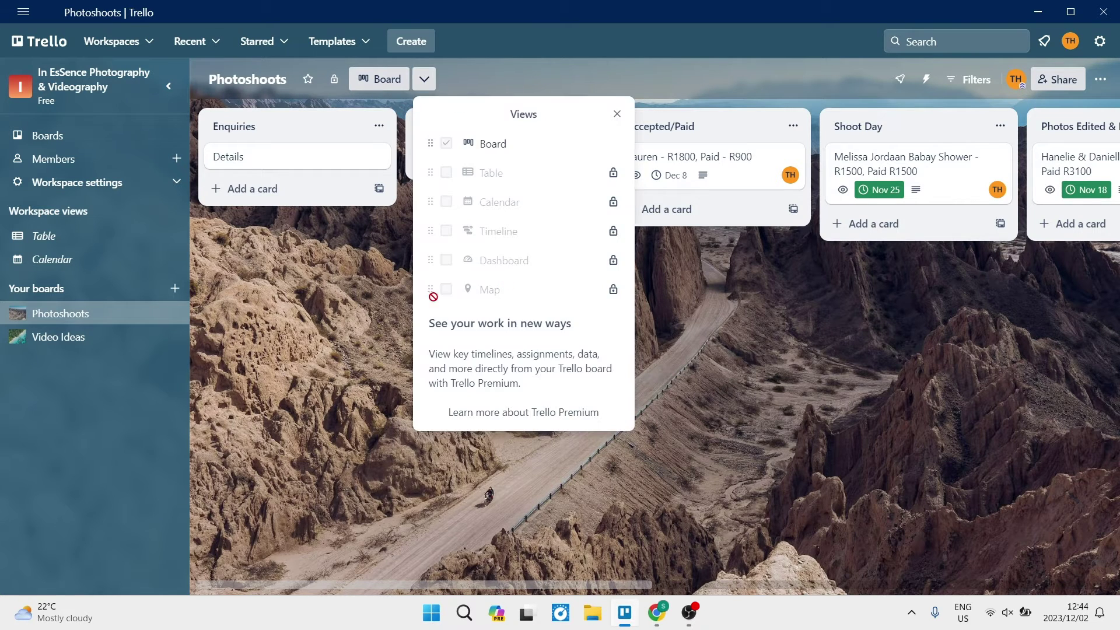
left_click(617, 114)
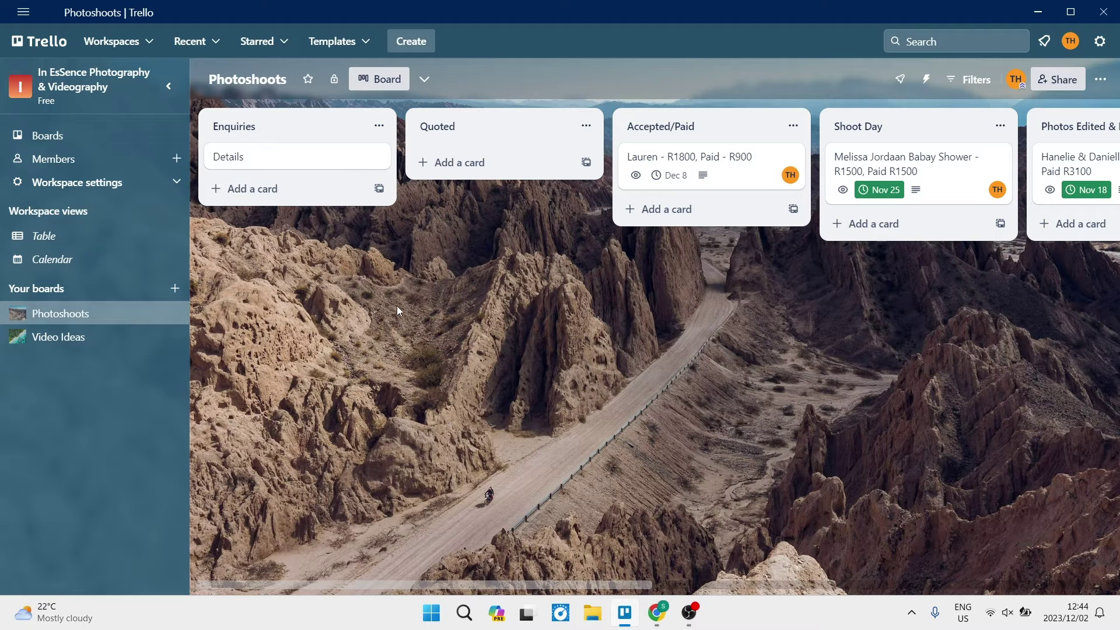
scroll(396, 306, "right", 3)
scroll(397, 306, "left", 3)
- Switch to Asana and look through the Home, My tasks, Inbox and Goals pages
left_click(656, 613)
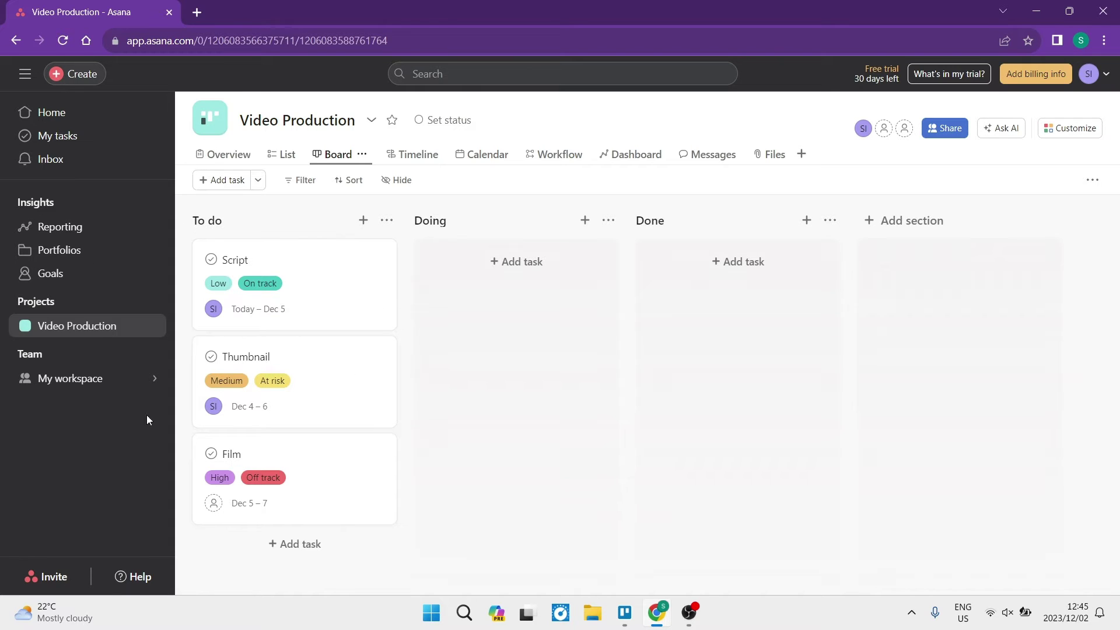
left_click(65, 112)
left_click(82, 136)
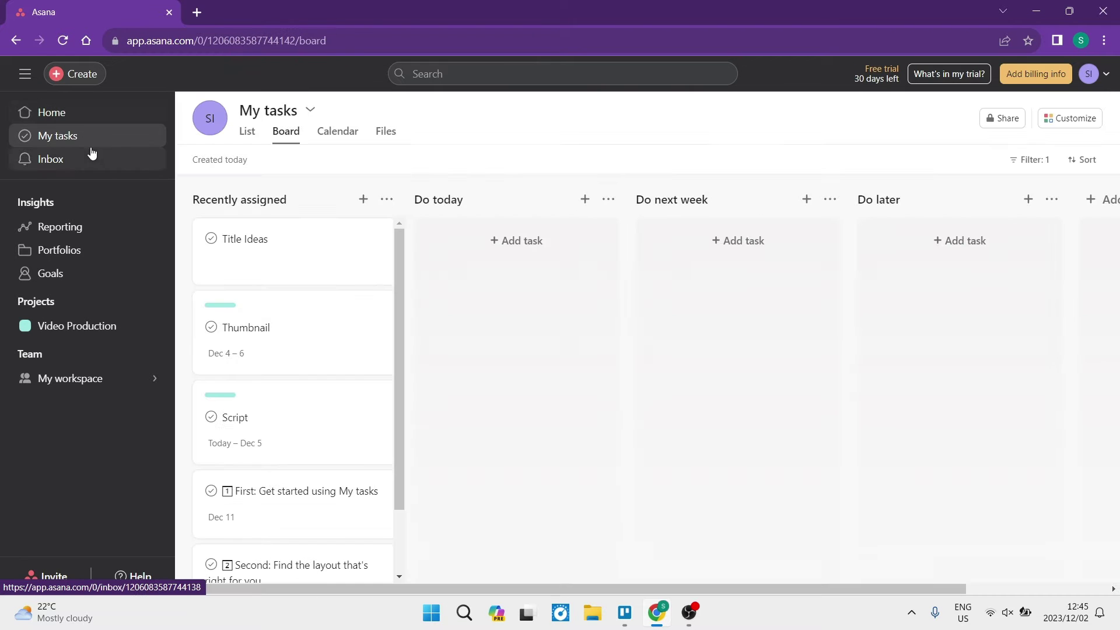
left_click(91, 154)
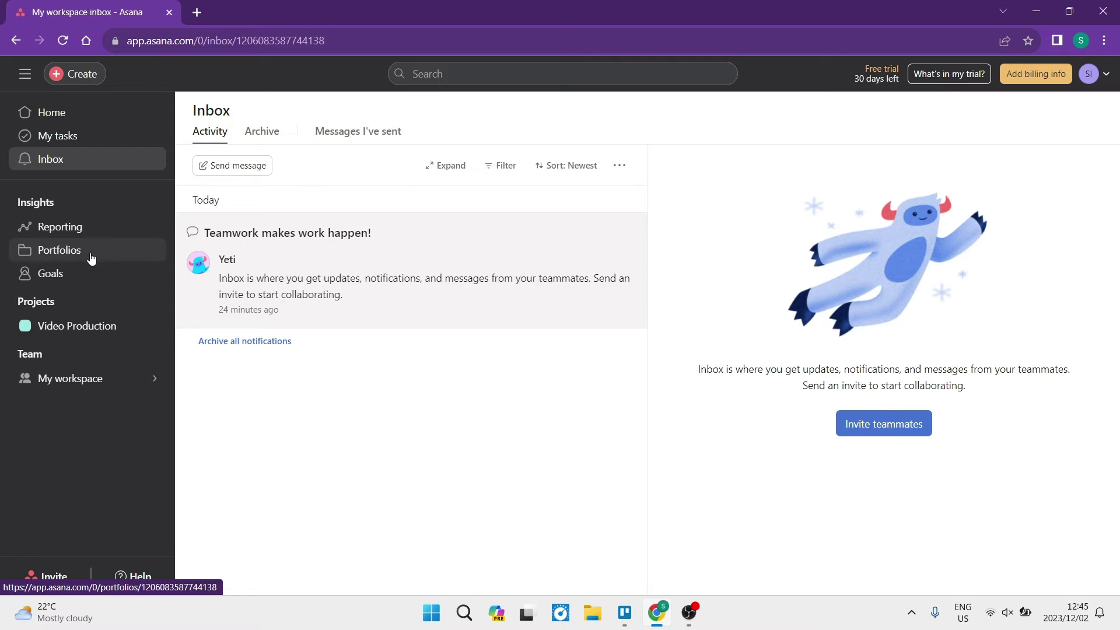
left_click(90, 279)
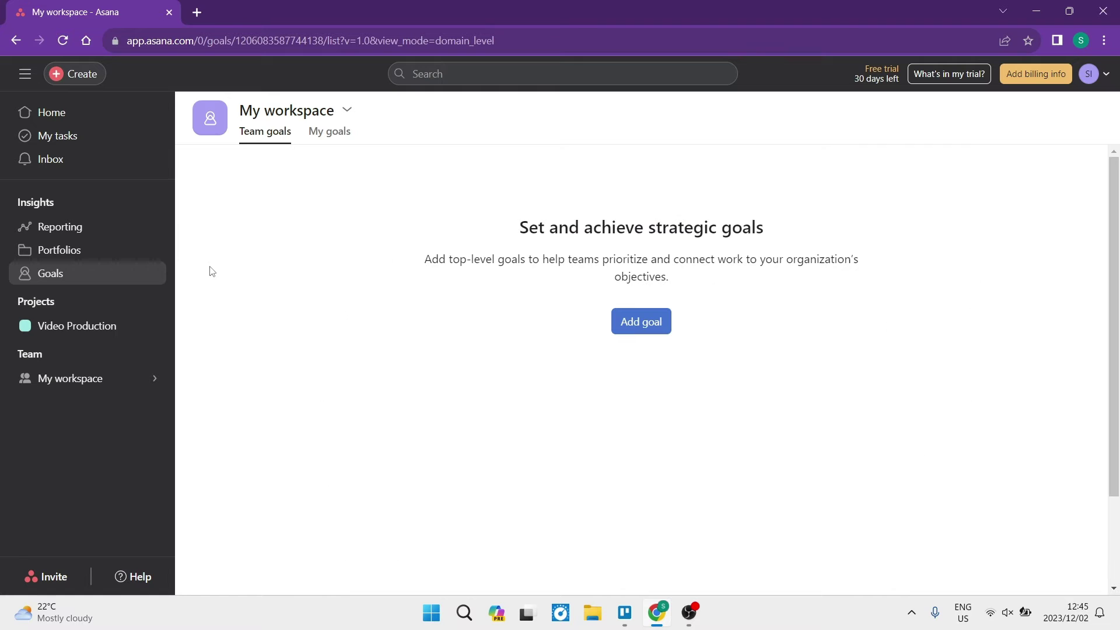
- Open the Thumbnail task from My tasks and review its fields, subtask options and comments
left_click(64, 137)
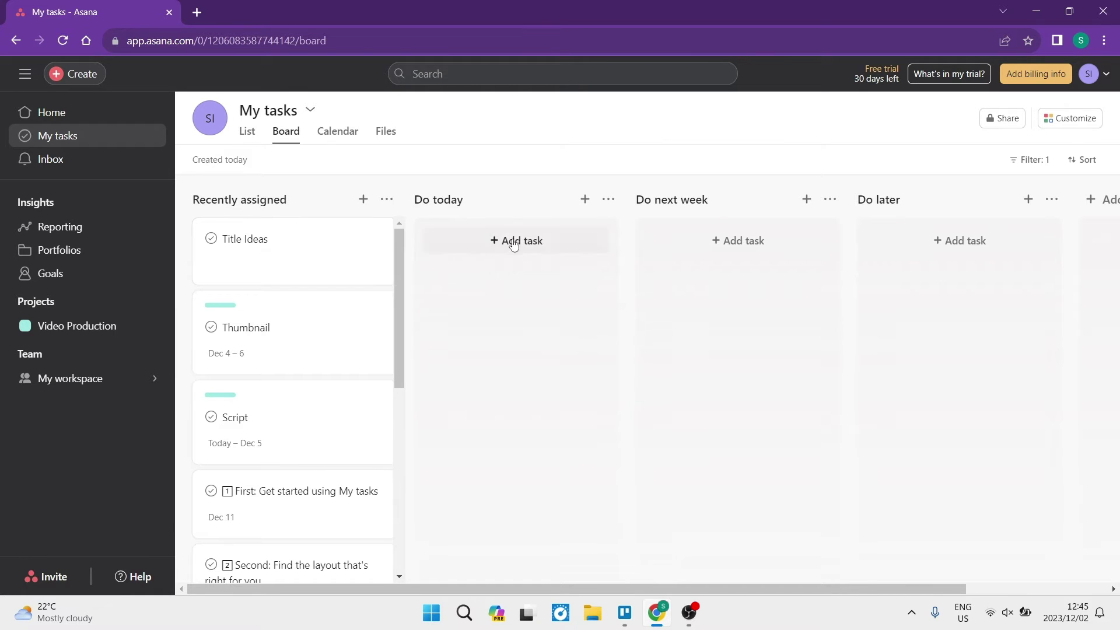
left_click(294, 331)
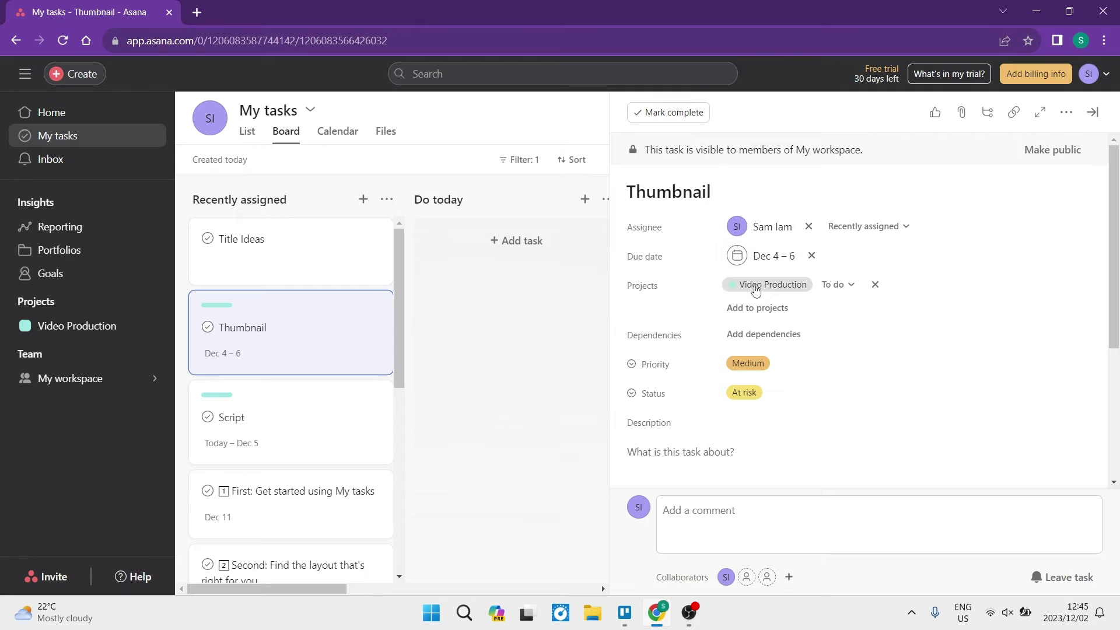
scroll(797, 355, "down", 4)
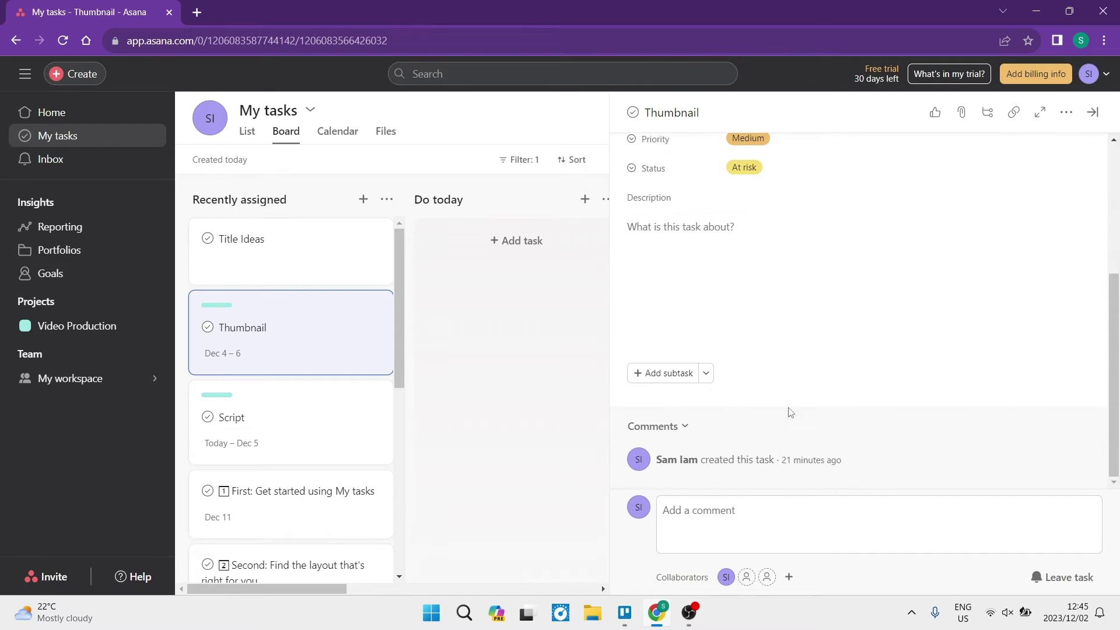
left_click(705, 374)
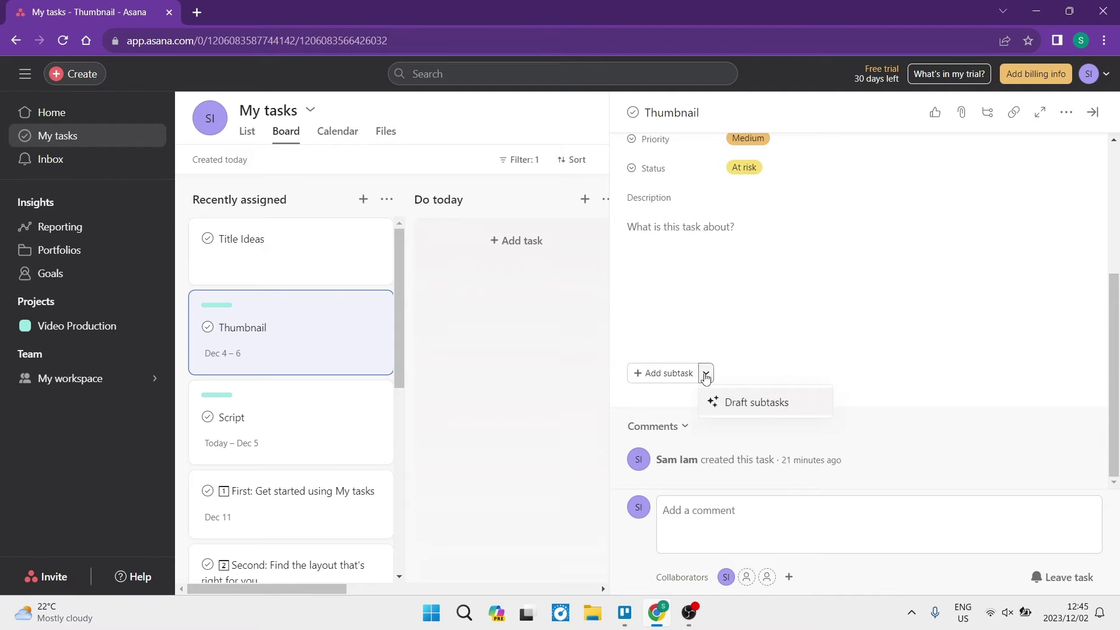
left_click(705, 375)
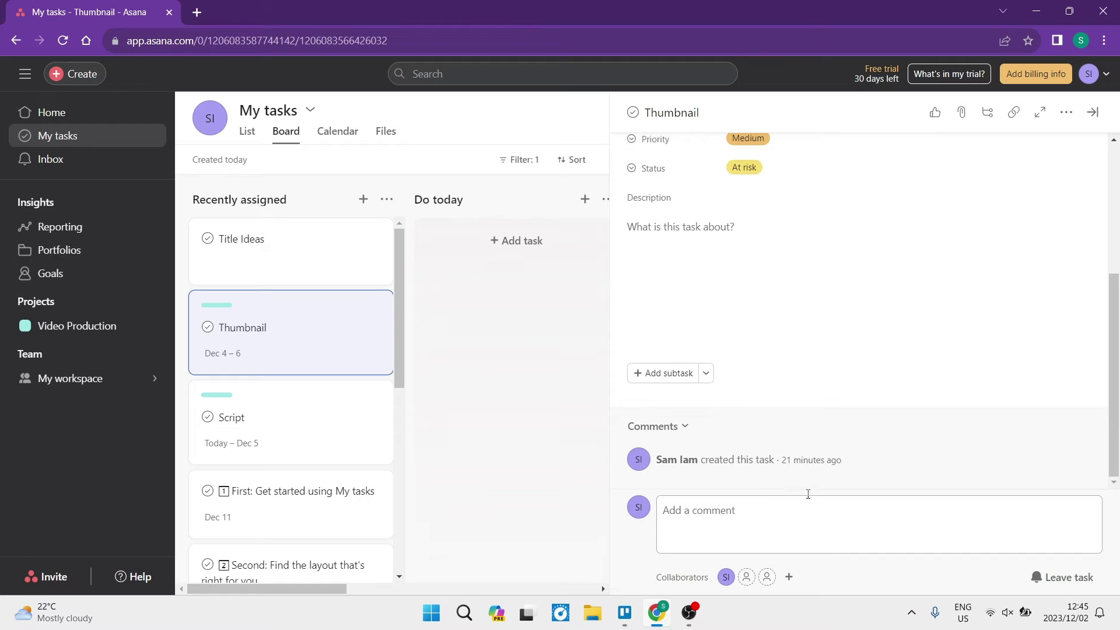
scroll(819, 455, "up", 4)
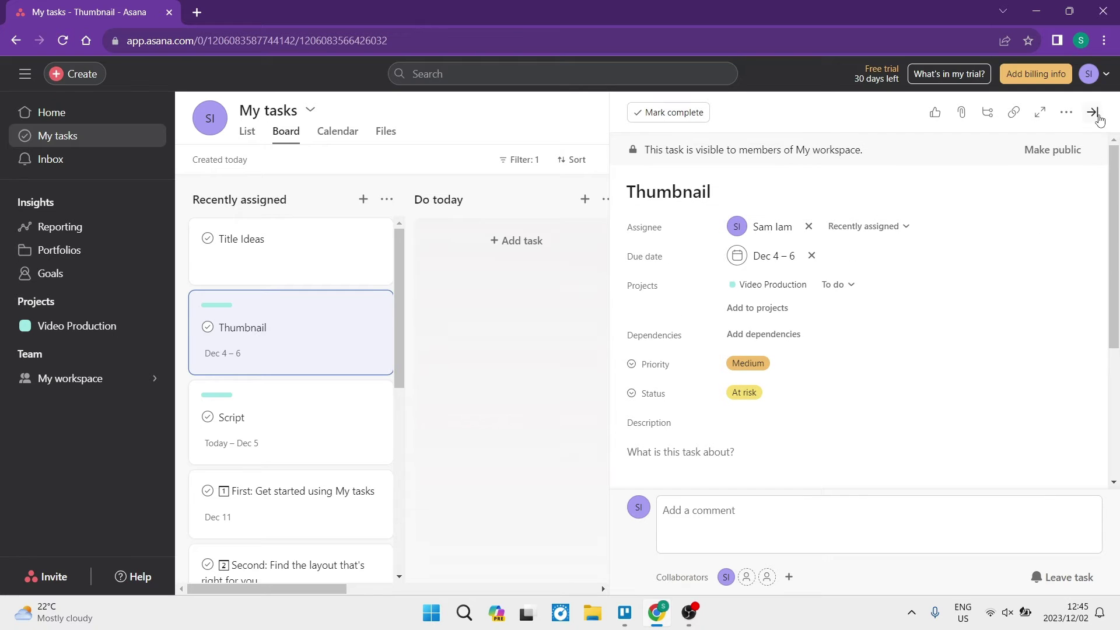
- Close the Thumbnail task's details and move its card from Recently assigned to the Do today section
left_click(1098, 116)
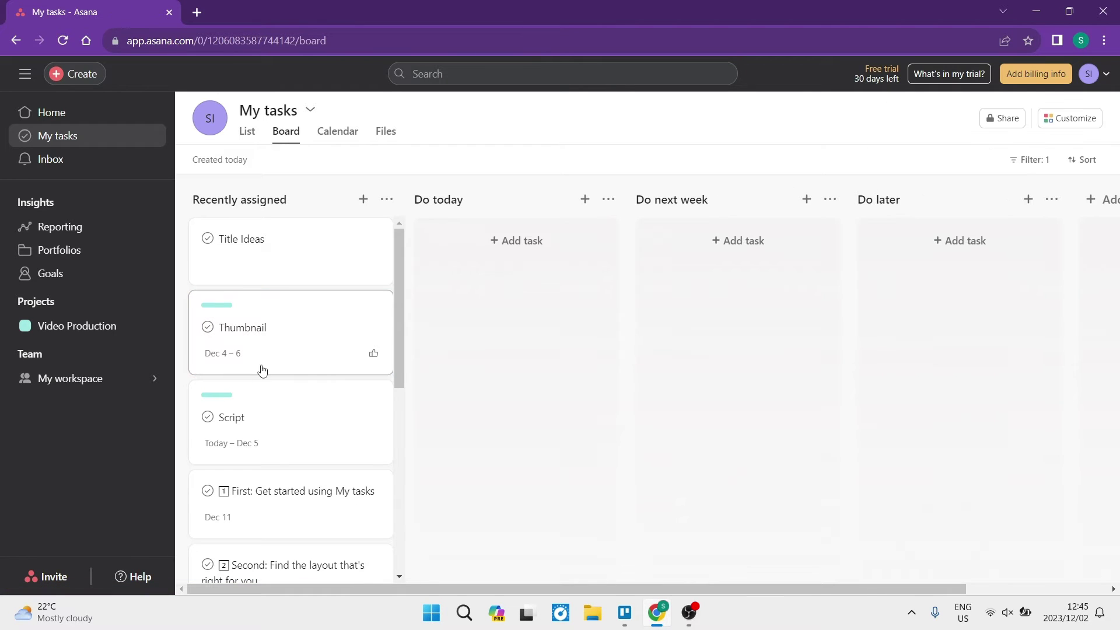
left_click_drag(334, 336, 487, 292)
left_click_drag(414, 307, 415, 308)
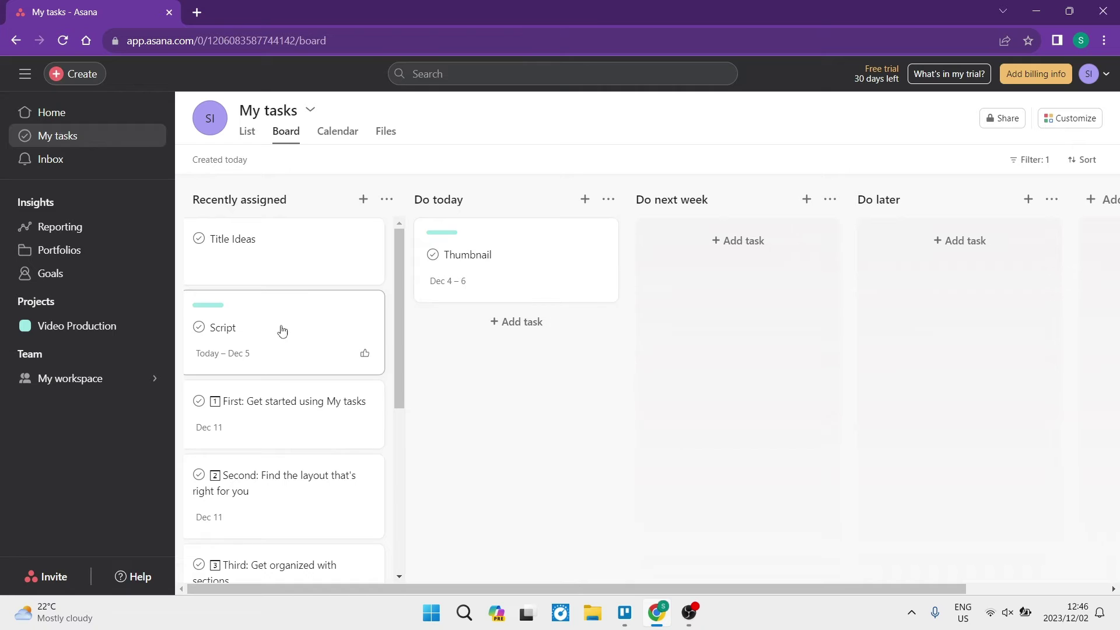
- Switch to Trello and review the actions offered for an Enquiries card-added automation rule, closing it without creating one
left_click(624, 613)
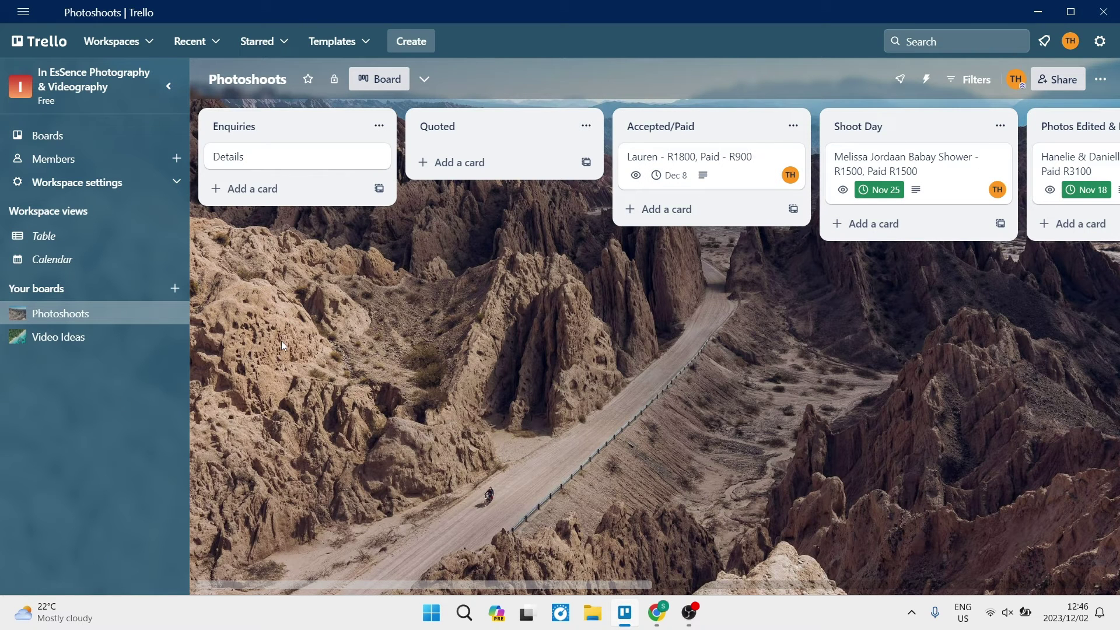
left_click(379, 129)
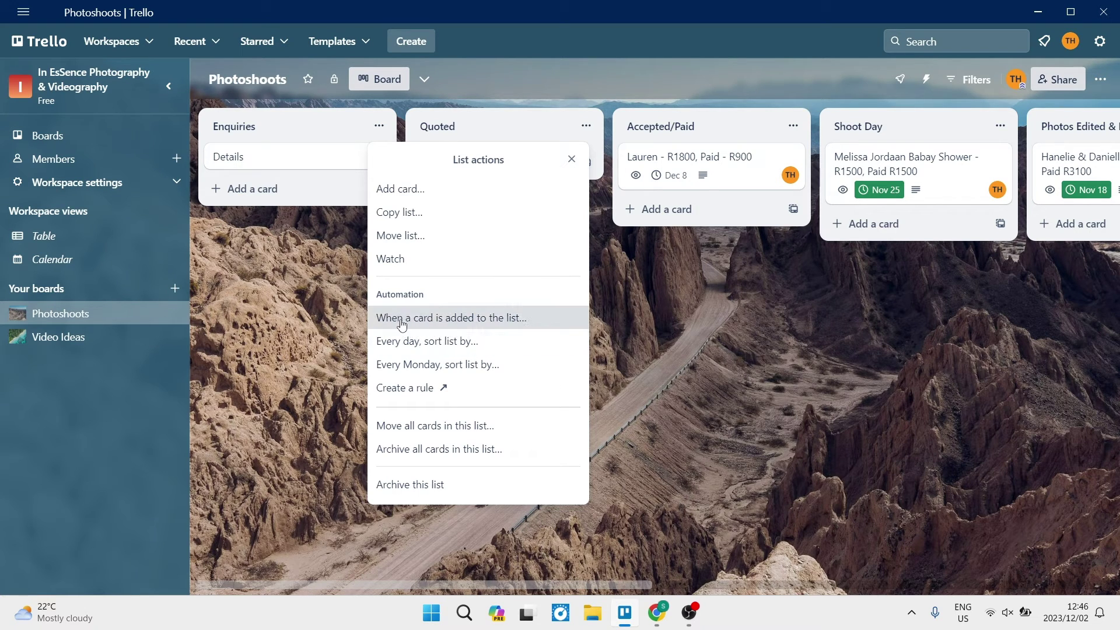
left_click(508, 320)
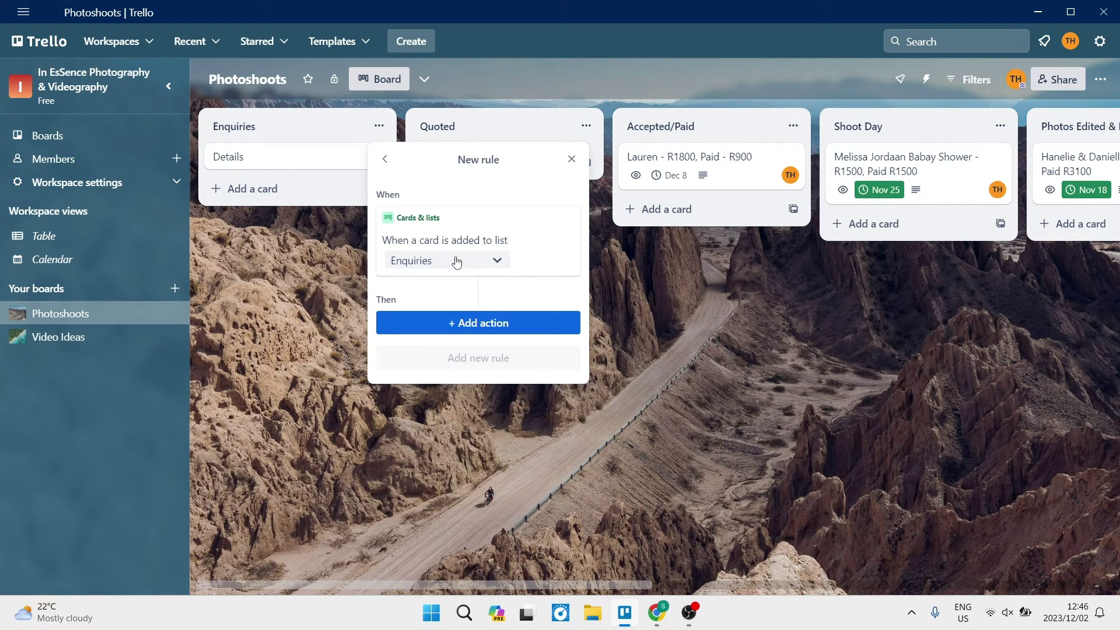
left_click(459, 320)
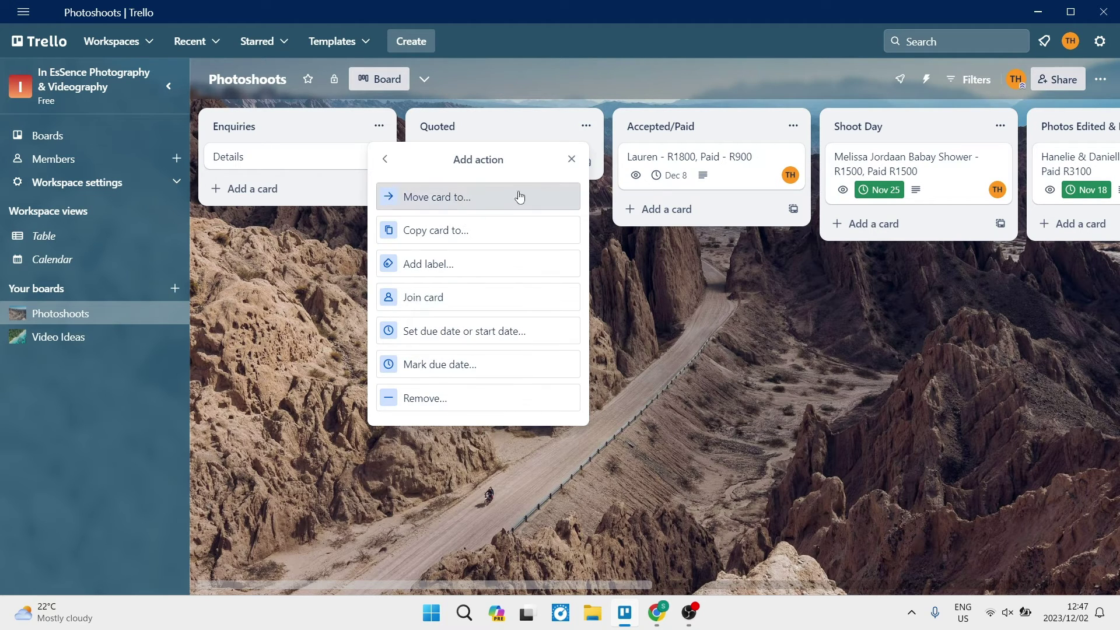
left_click(571, 159)
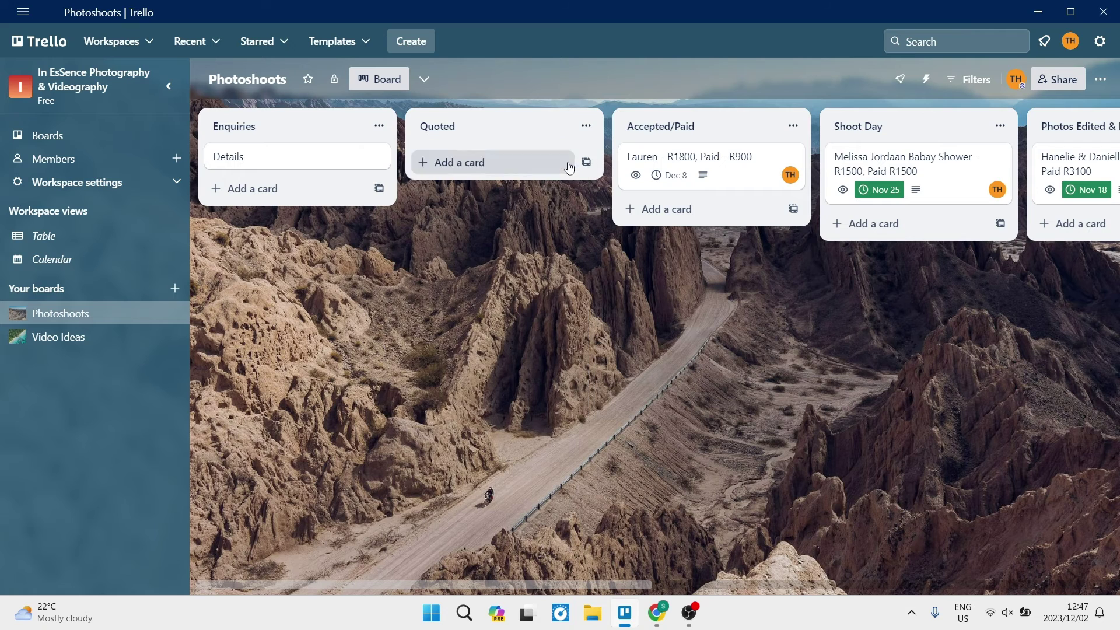
- Open the Automation rules page from the Enquiries list's actions, look through it and close it
left_click(380, 128)
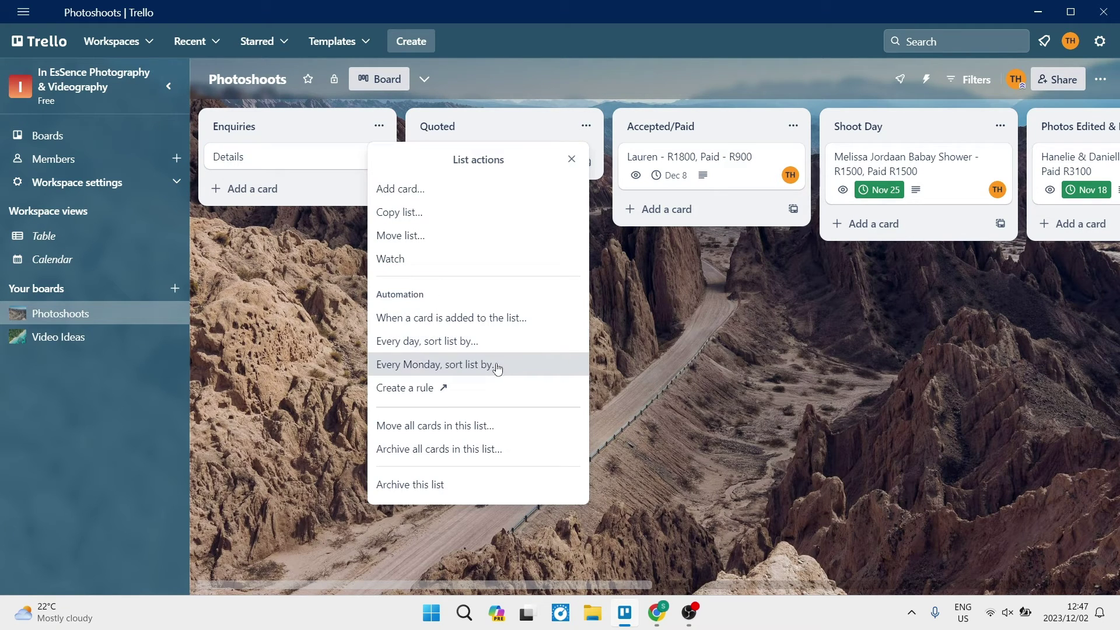
left_click(424, 397)
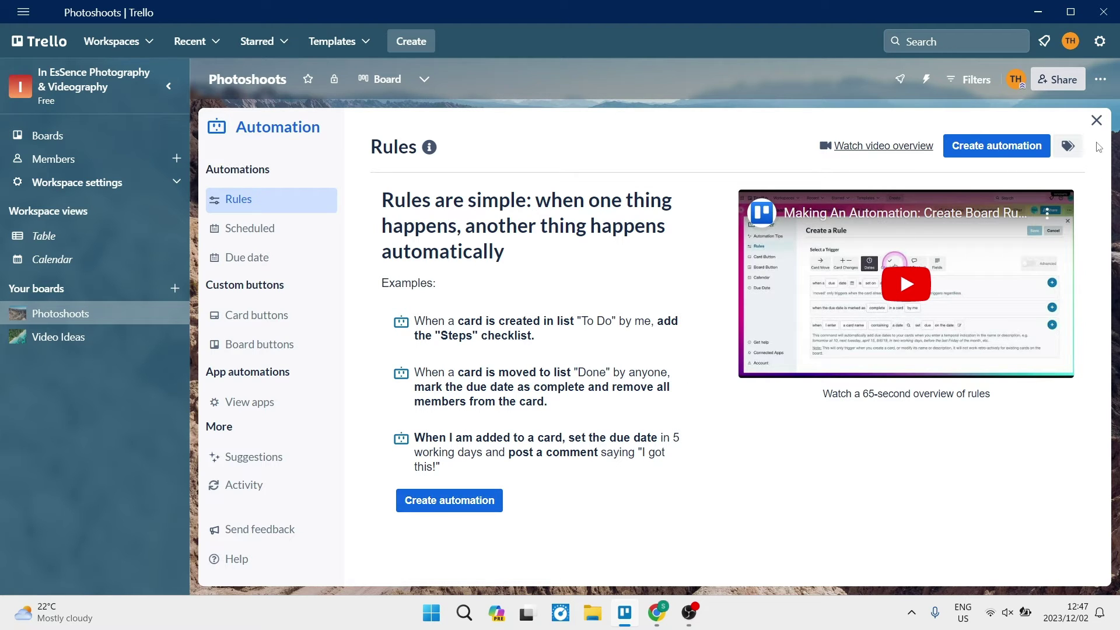
key("Escape")
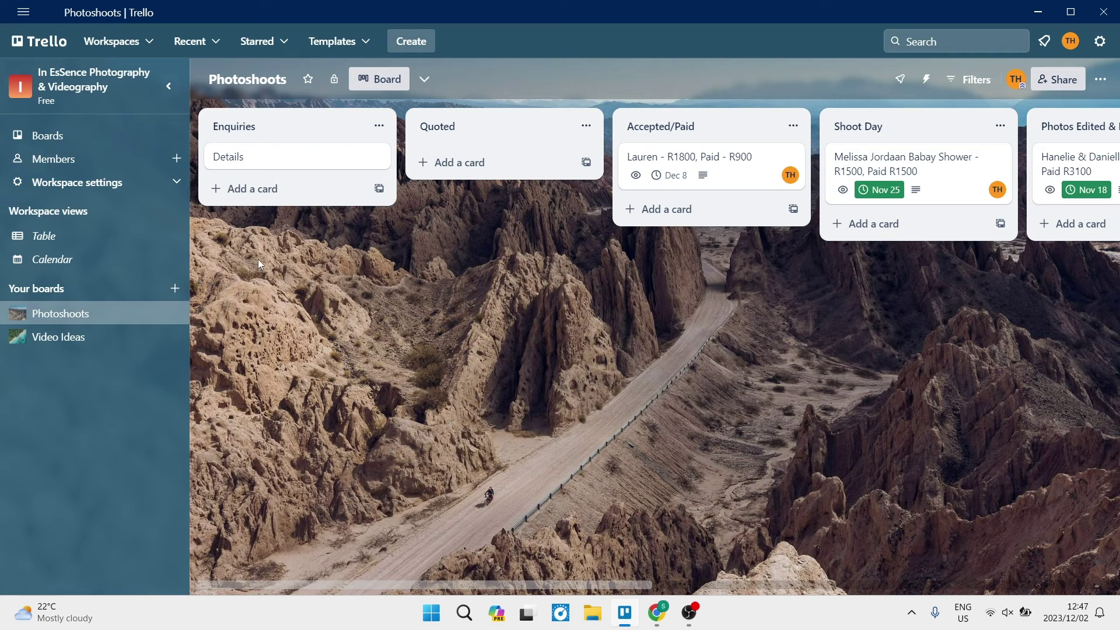
- Switch to Asana and review the rule builder and its available actions for the Recently assigned section, closing it without creating a rule
left_click(654, 612)
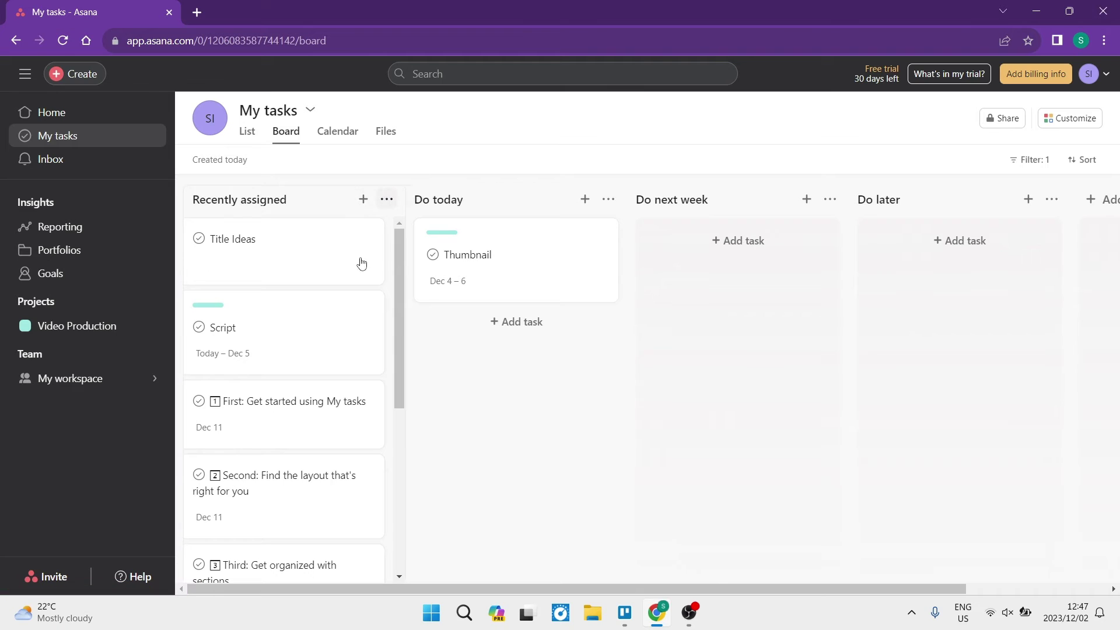
left_click(387, 199)
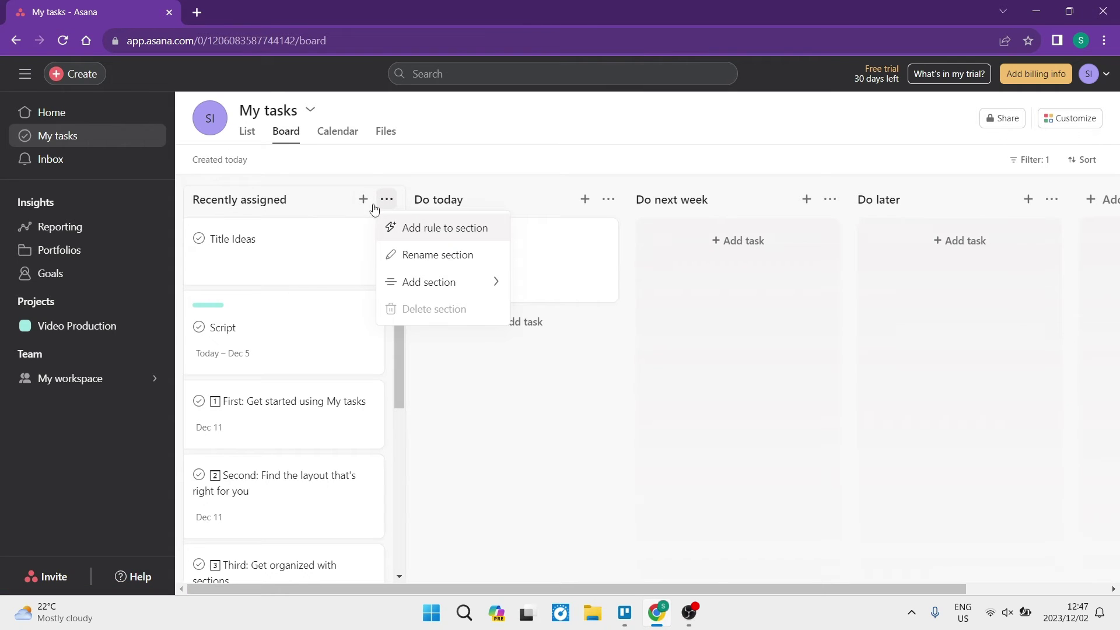
left_click(429, 231)
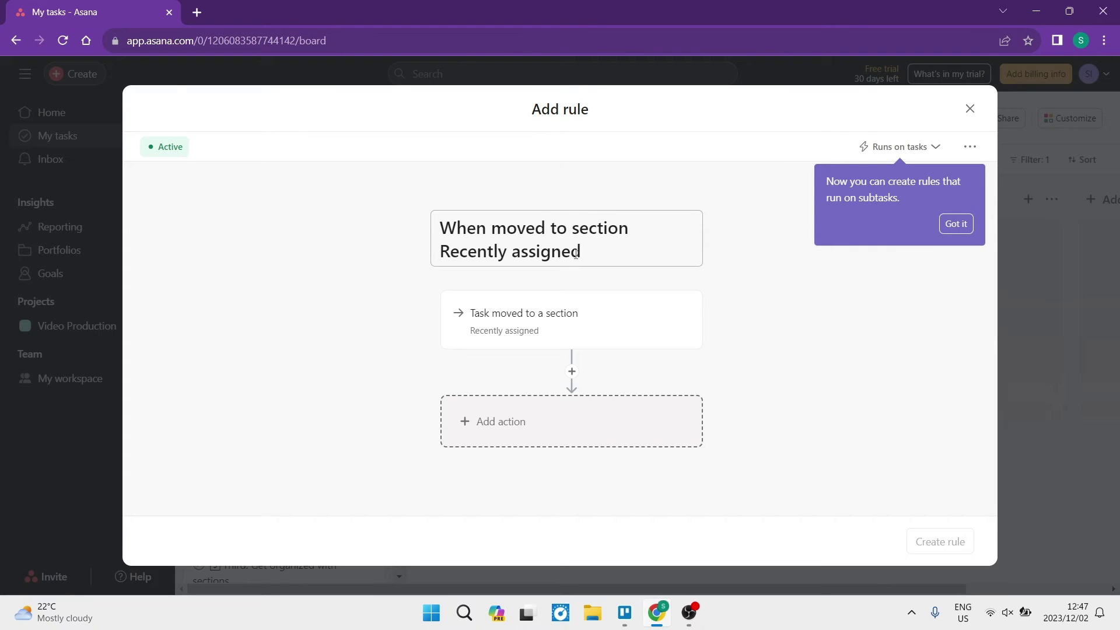
left_click(605, 255)
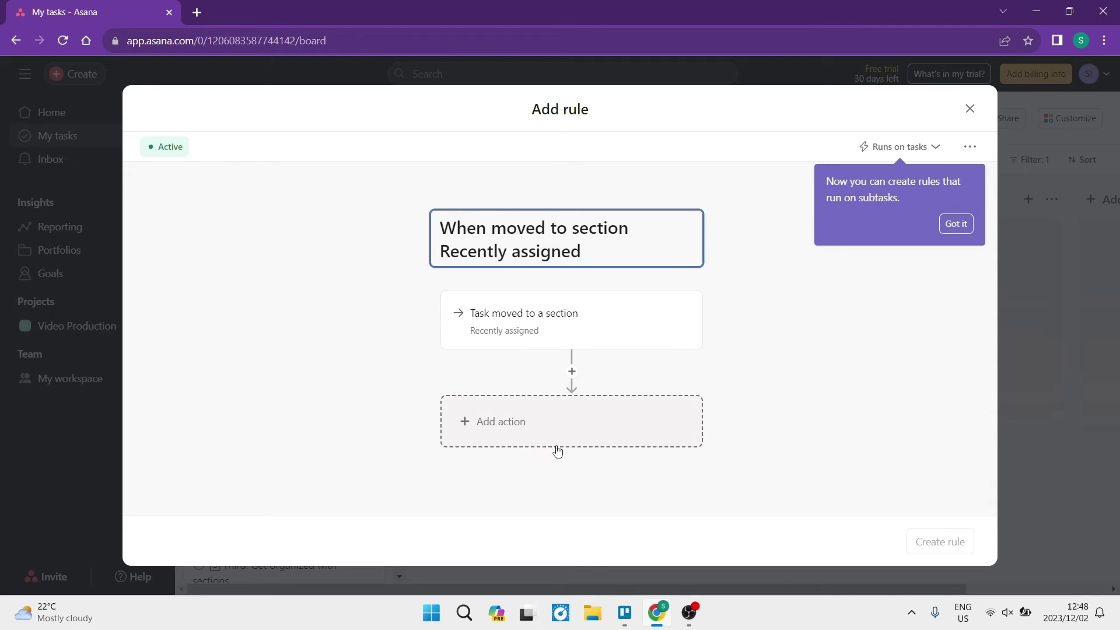
left_click(551, 426)
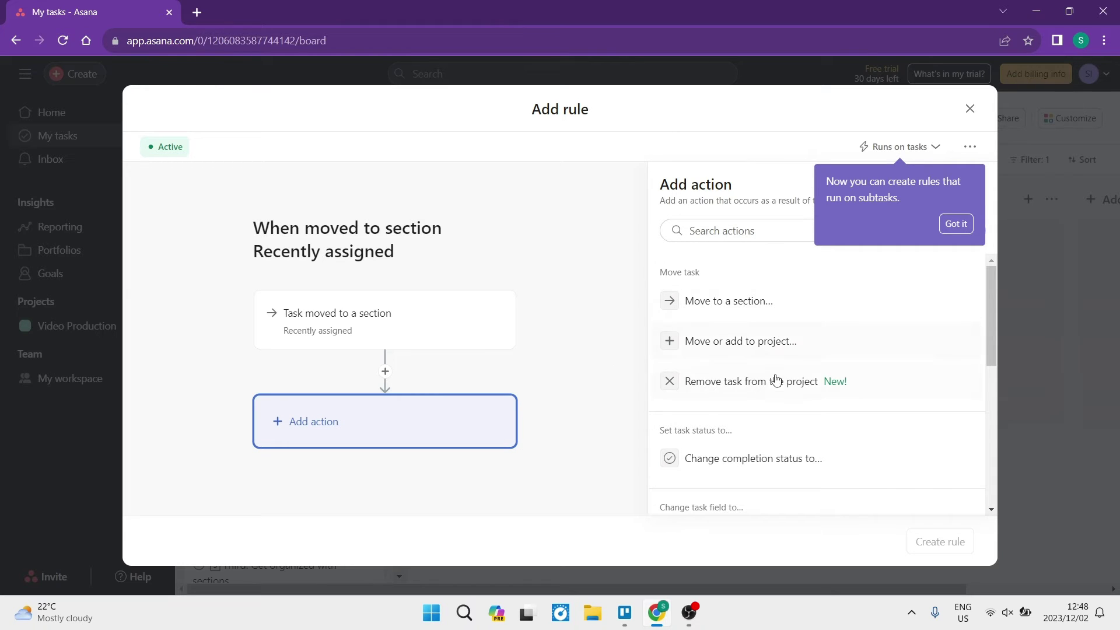
scroll(793, 431, "down", 5)
scroll(801, 451, "up", 5)
left_click(969, 110)
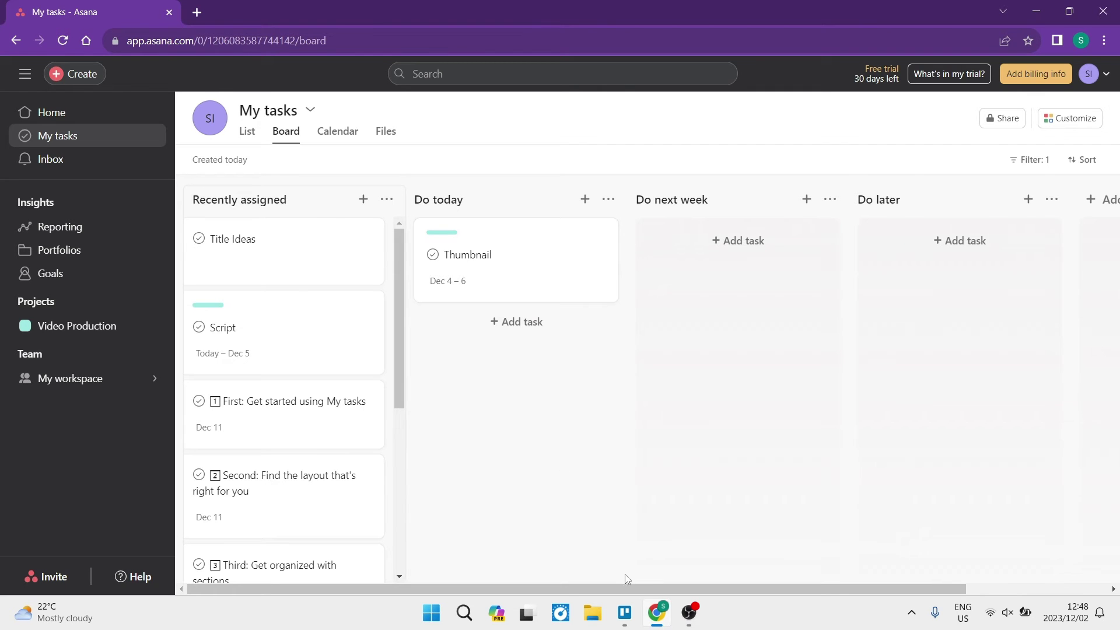
- Compare Trello's Free plan with Asana's Personal plan on their pricing pages, including price and included features
left_click(624, 613)
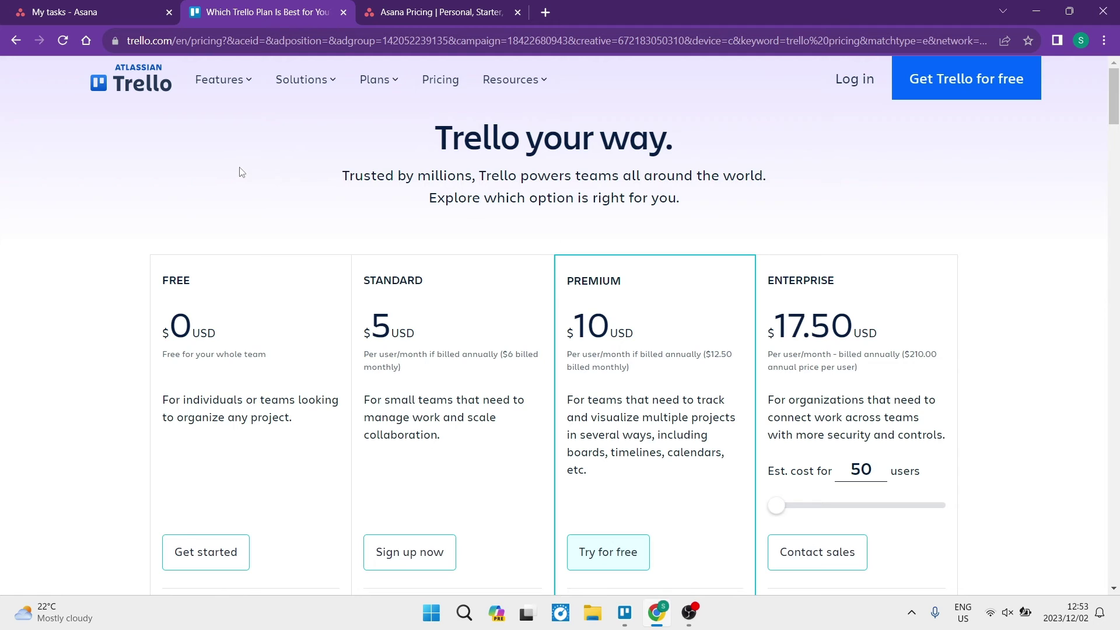
scroll(242, 172, "down", 2)
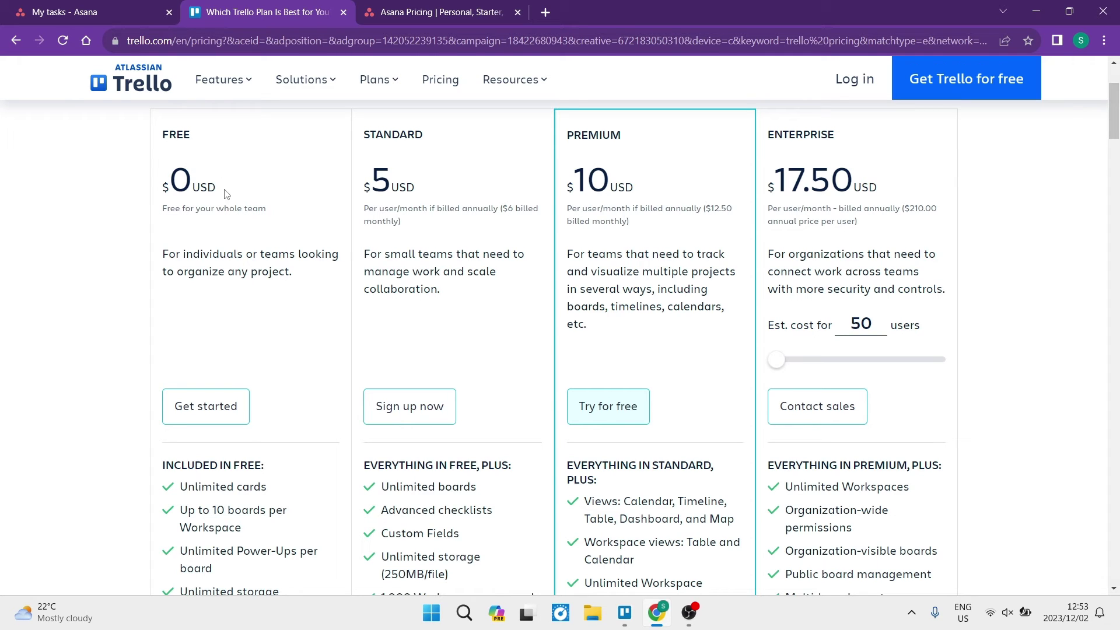
left_click_drag(227, 193, 164, 190)
left_click(393, 23)
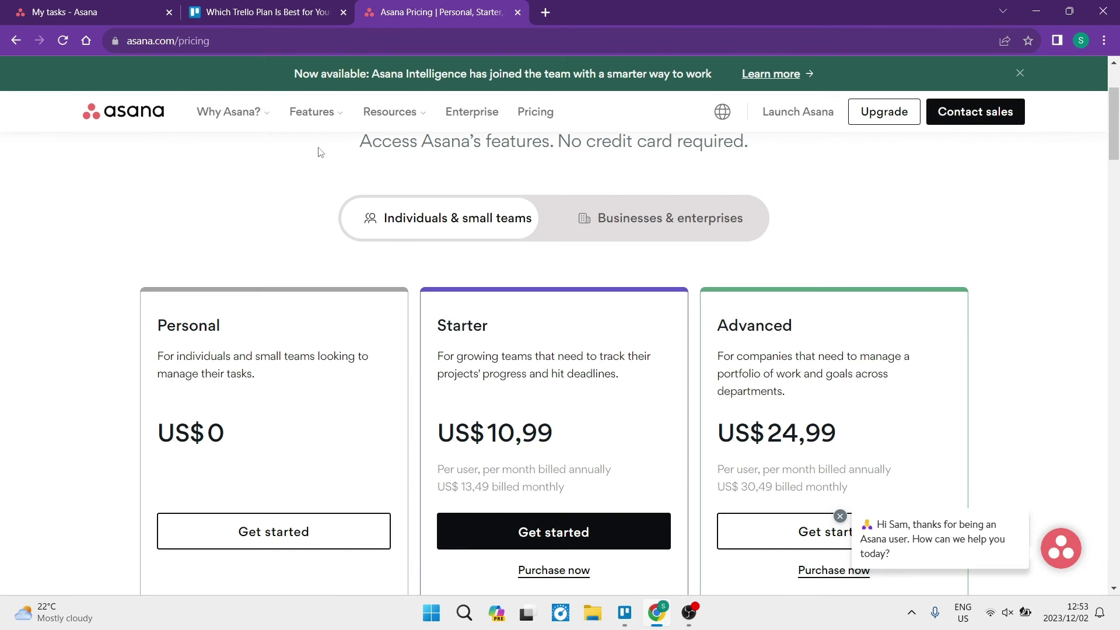
left_click_drag(230, 432, 163, 449)
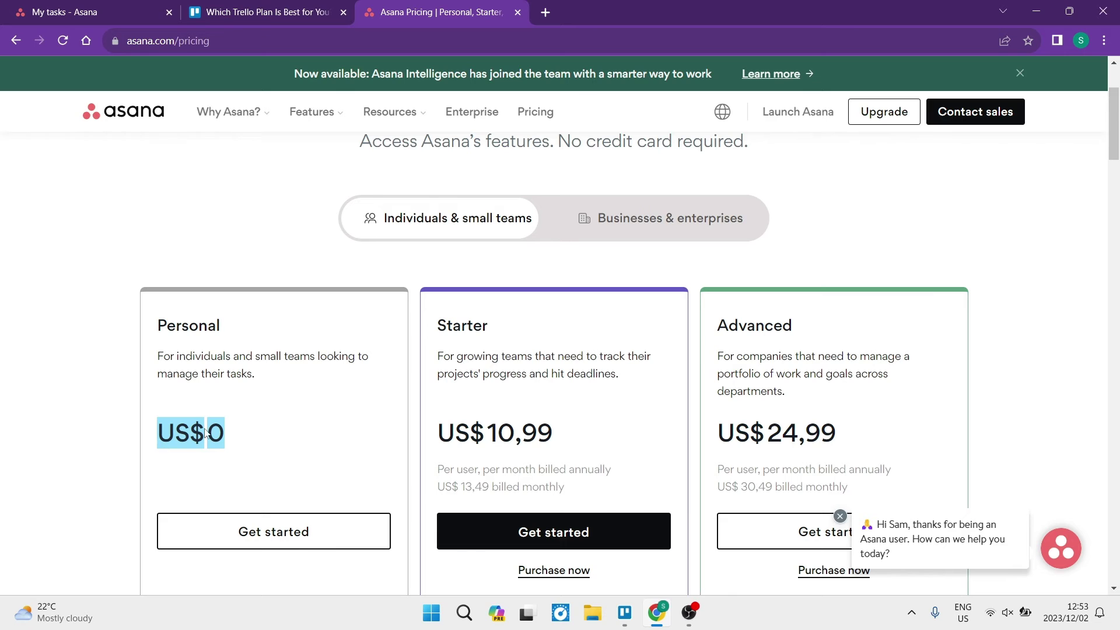
scroll(206, 356, "down", 1)
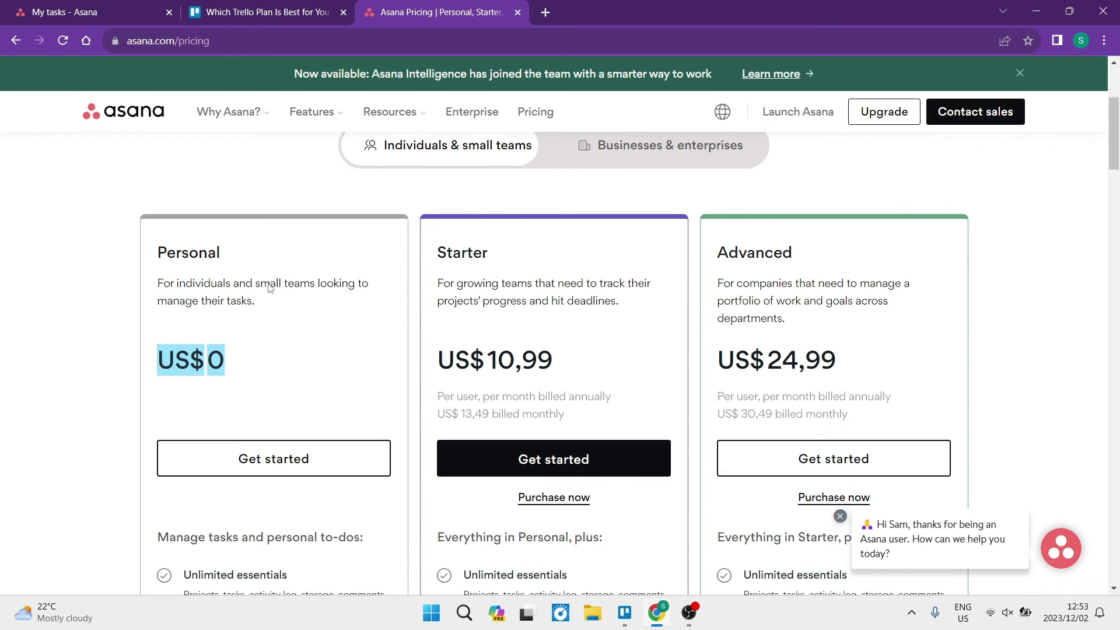
left_click(258, 16)
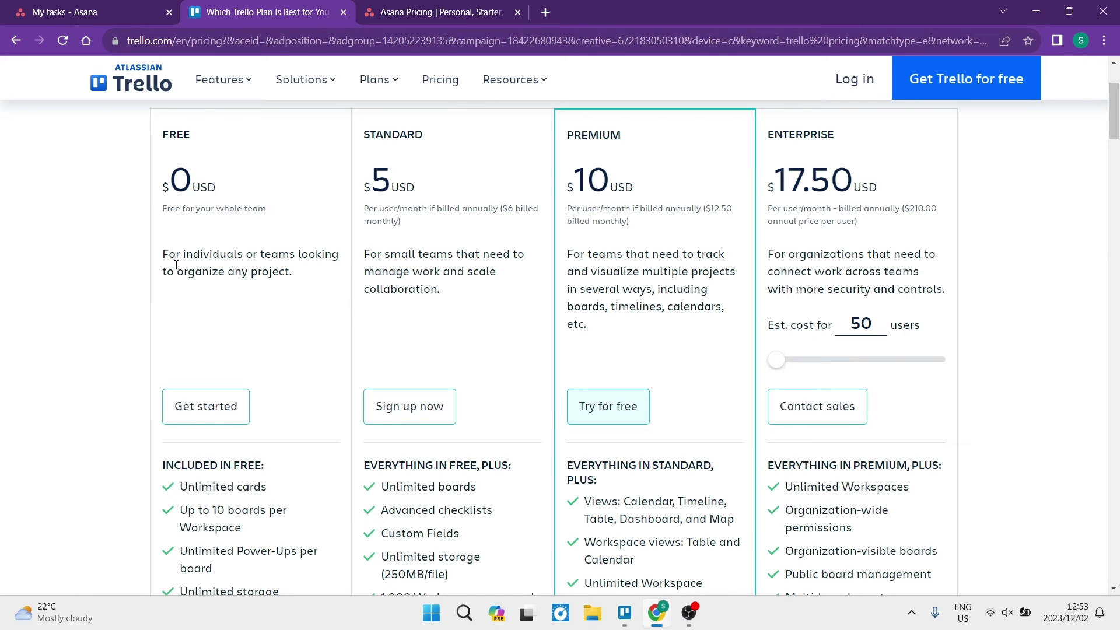
left_click(432, 11)
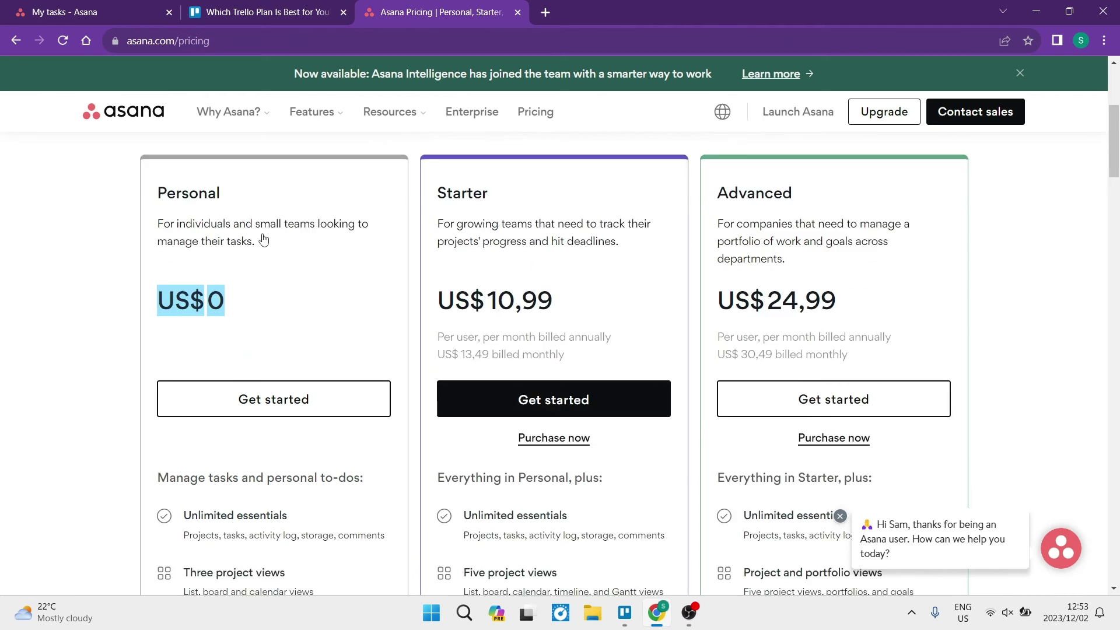
scroll(264, 239, "down", 1)
left_click_drag(250, 220, 173, 217)
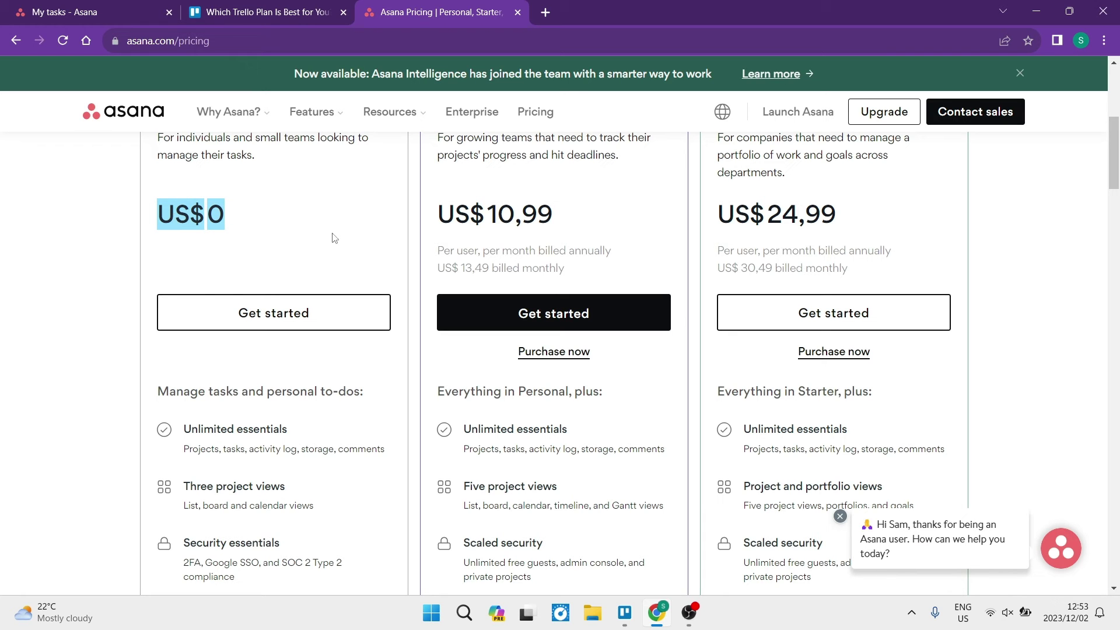
scroll(321, 329, "down", 2)
scroll(317, 394, "up", 5)
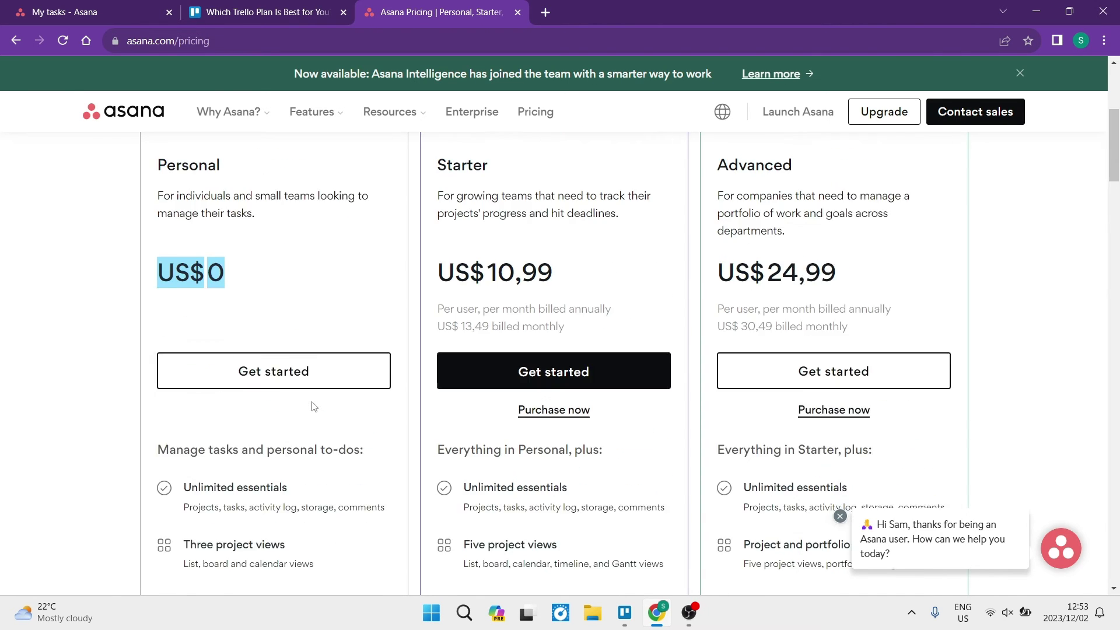
- Examine the prices and included features of Asana's Starter and Advanced plans
scroll(484, 373, "down", 2)
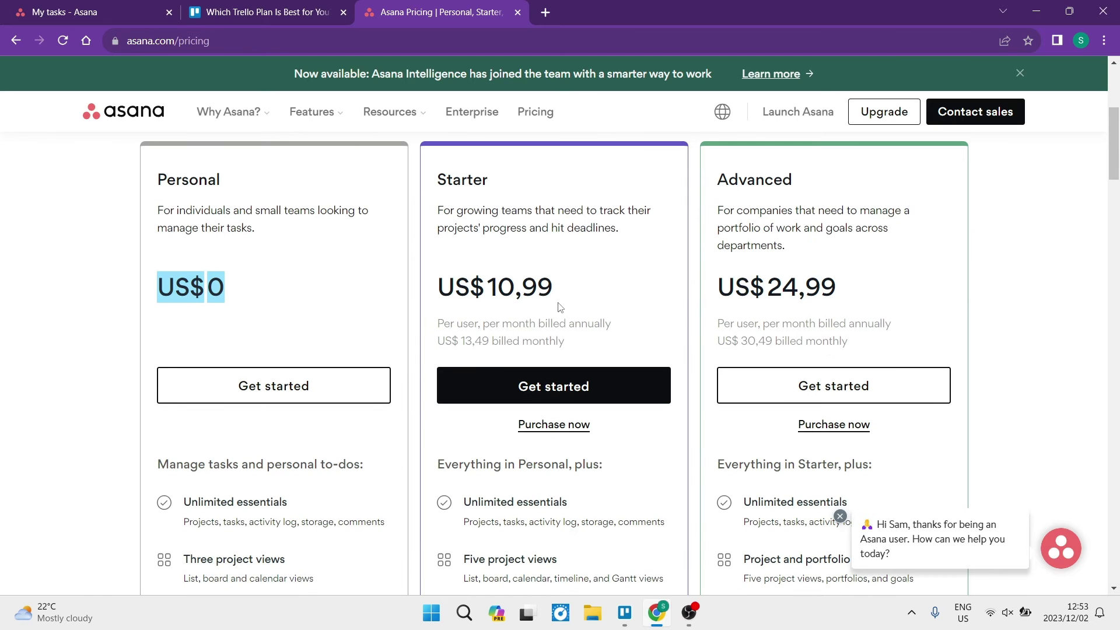
left_click_drag(557, 307, 493, 308)
scroll(500, 333, "down", 6)
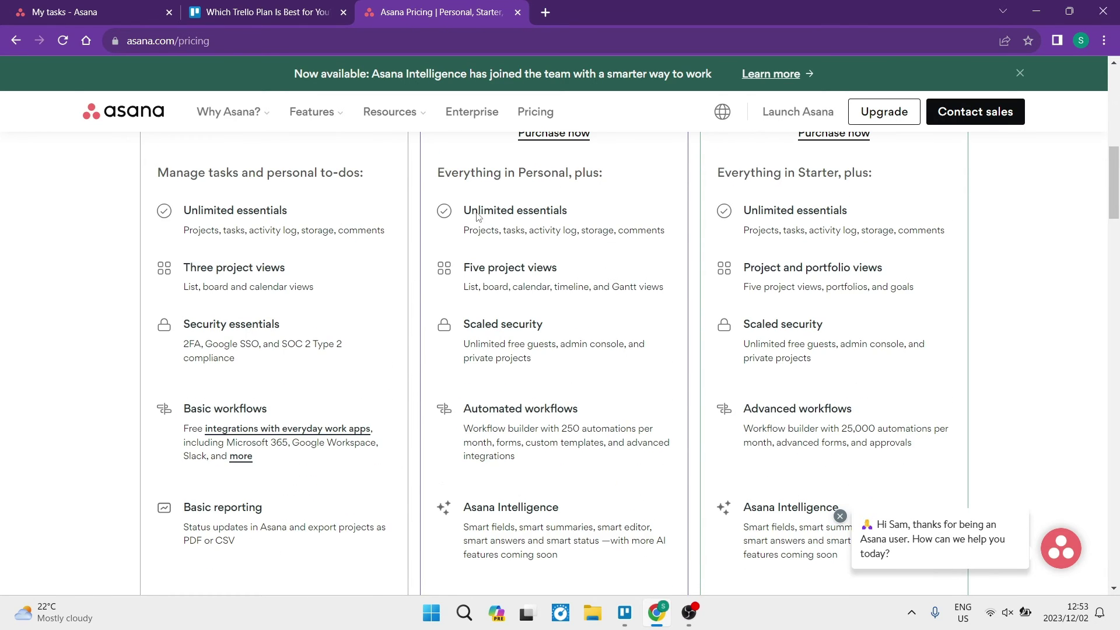
scroll(487, 257, "up", 6)
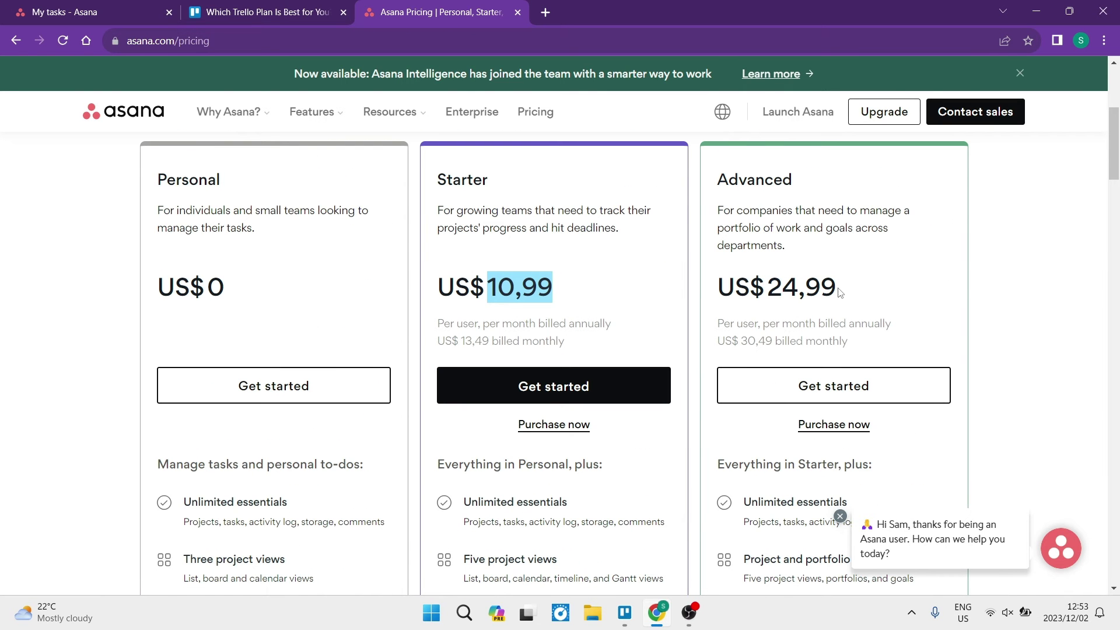
left_click_drag(840, 295, 769, 303)
scroll(789, 252, "down", 9)
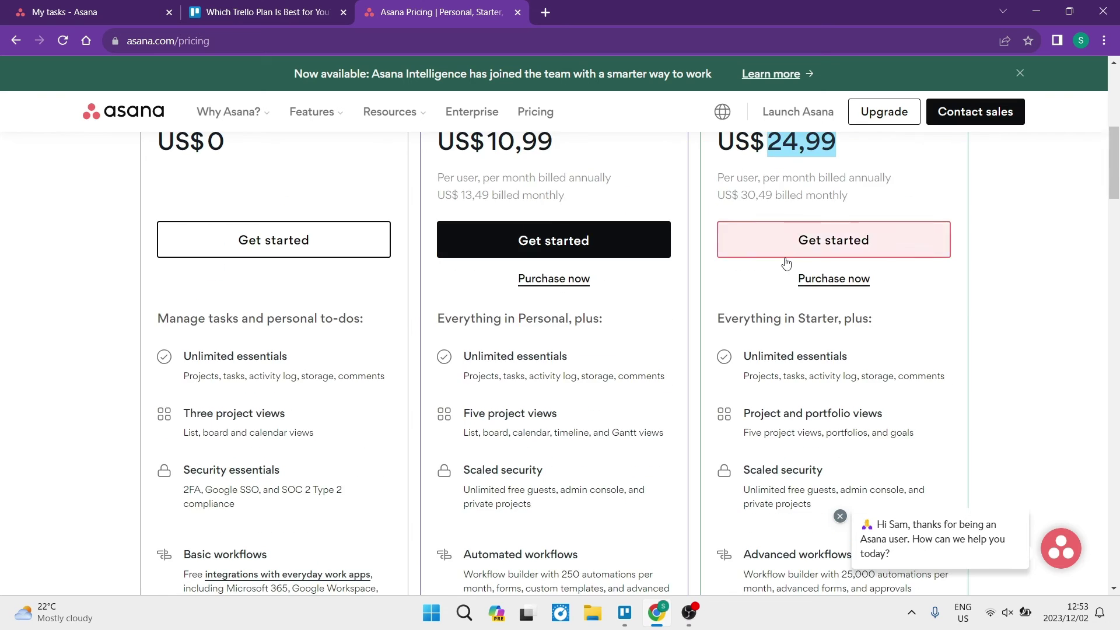
scroll(764, 323, "down", 4)
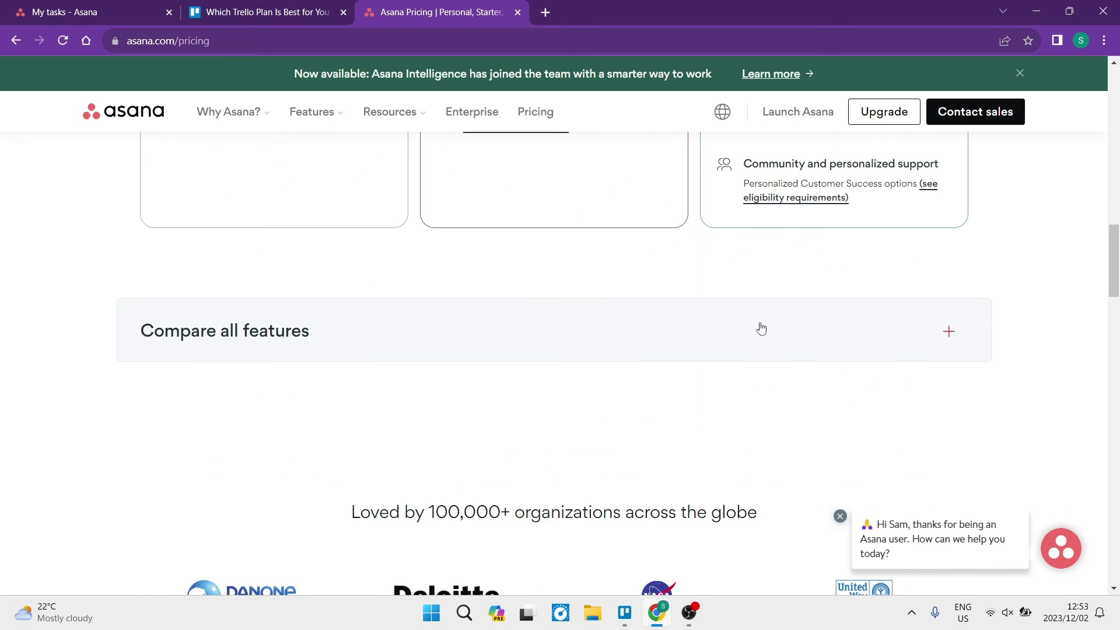
scroll(760, 327, "up", 10)
scroll(760, 329, "up", 8)
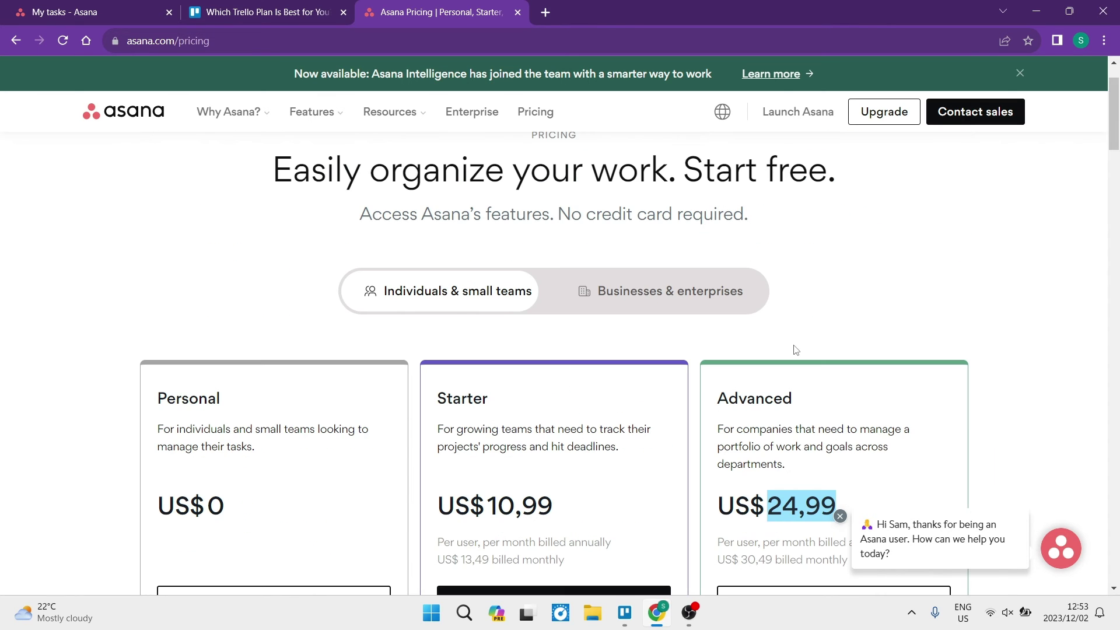
scroll(744, 379, "down", 4)
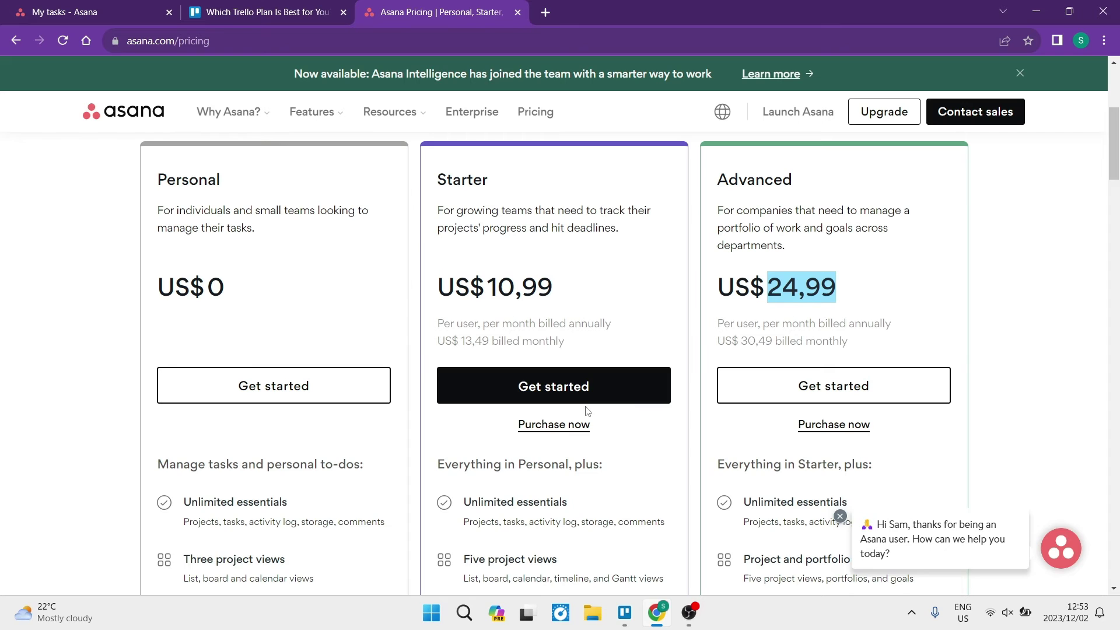
- Compare the price of Asana's Starter plan with that of Trello's Standard plan
left_click(557, 291)
left_click_drag(493, 296, 488, 292)
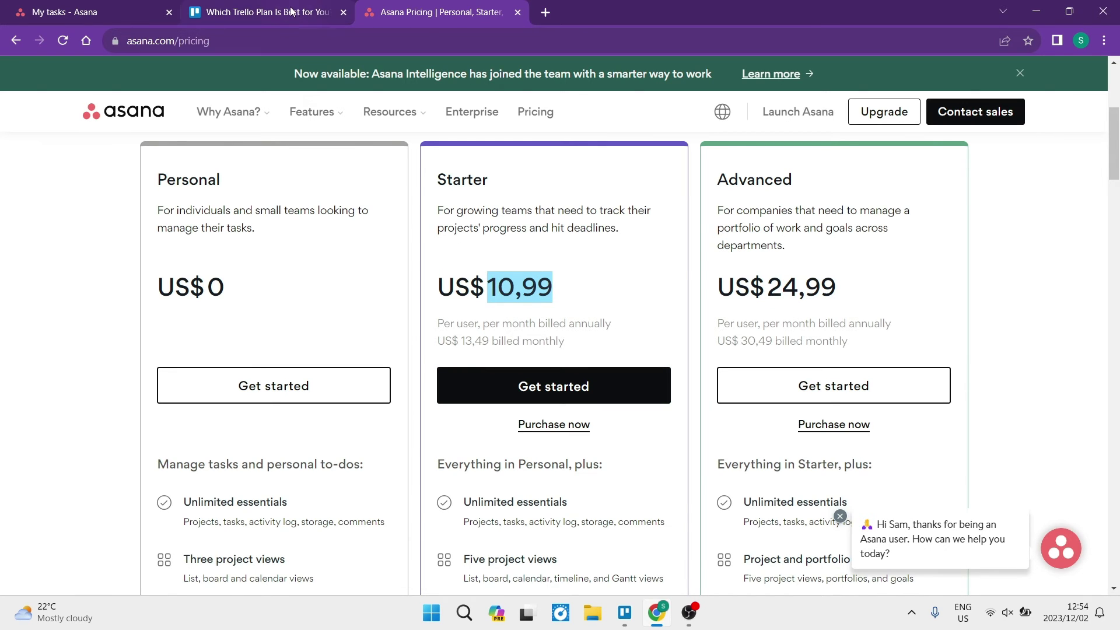
left_click(268, 12)
scroll(329, 259, "up", 1)
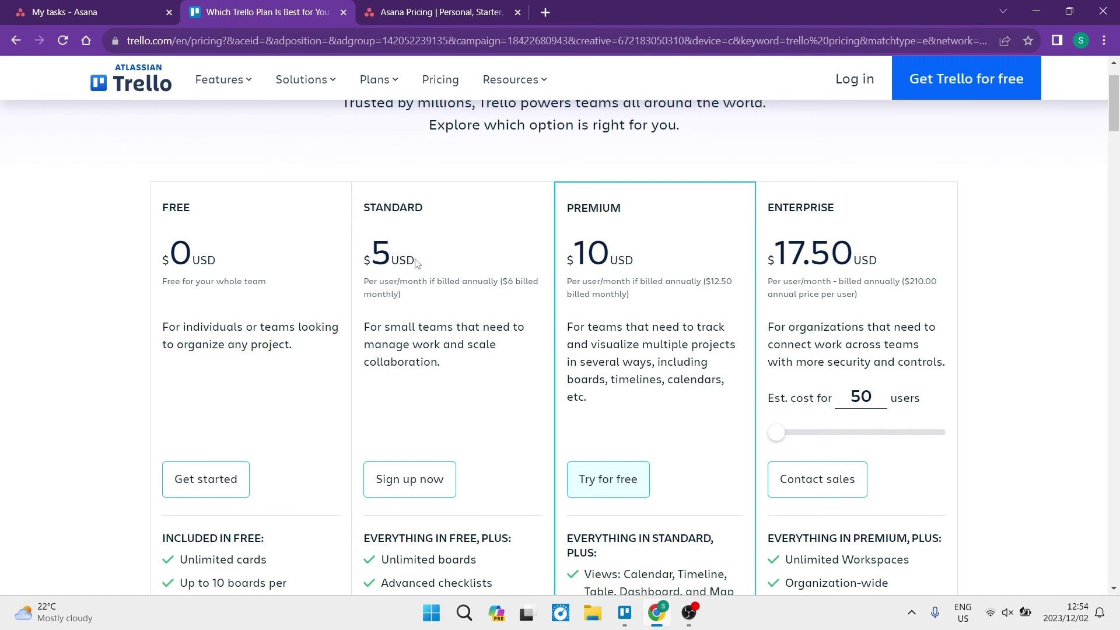
left_click_drag(423, 264, 376, 262)
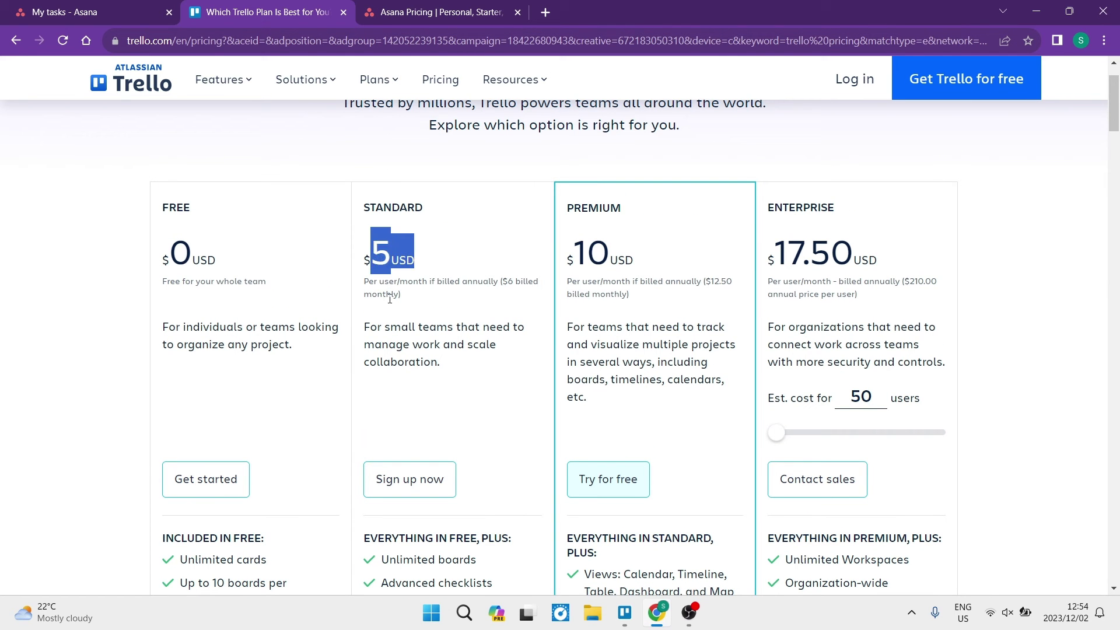
- Review the features included in Trello's paid plans and the prices of the Premium and Enterprise plans
scroll(444, 297, "down", 5)
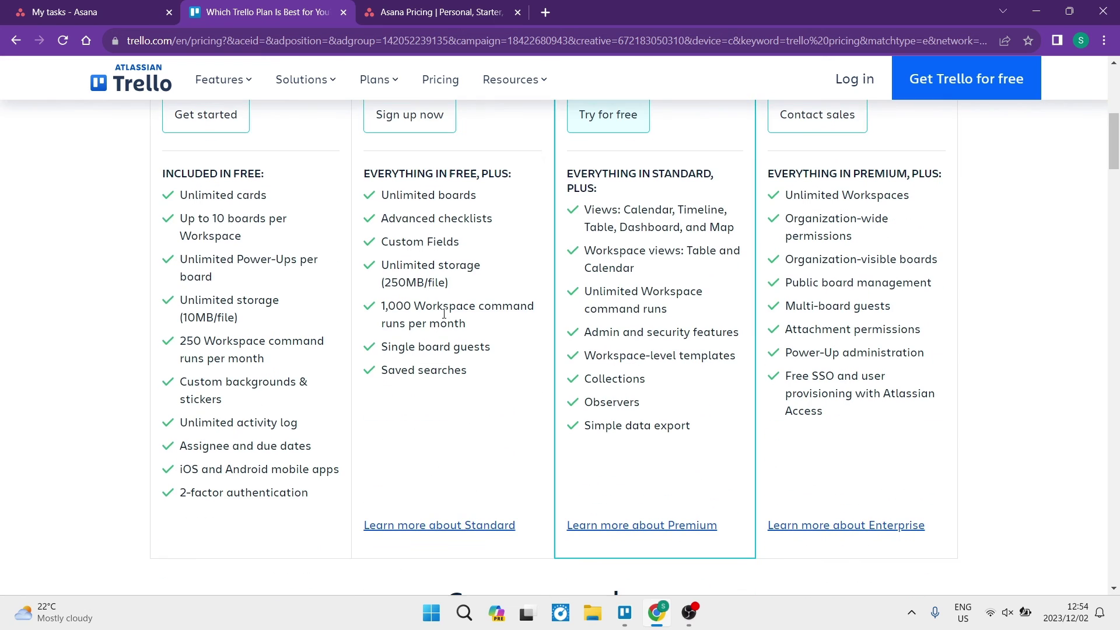
scroll(444, 338, "up", 2)
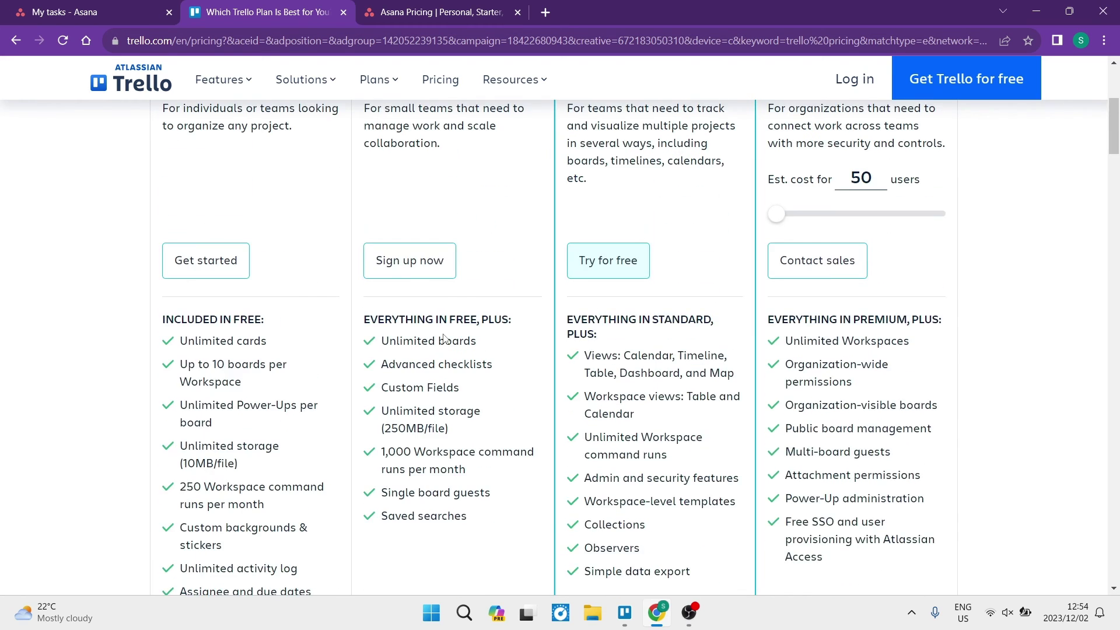
scroll(385, 368, "down", 2)
scroll(457, 377, "up", 2)
scroll(457, 376, "up", 5)
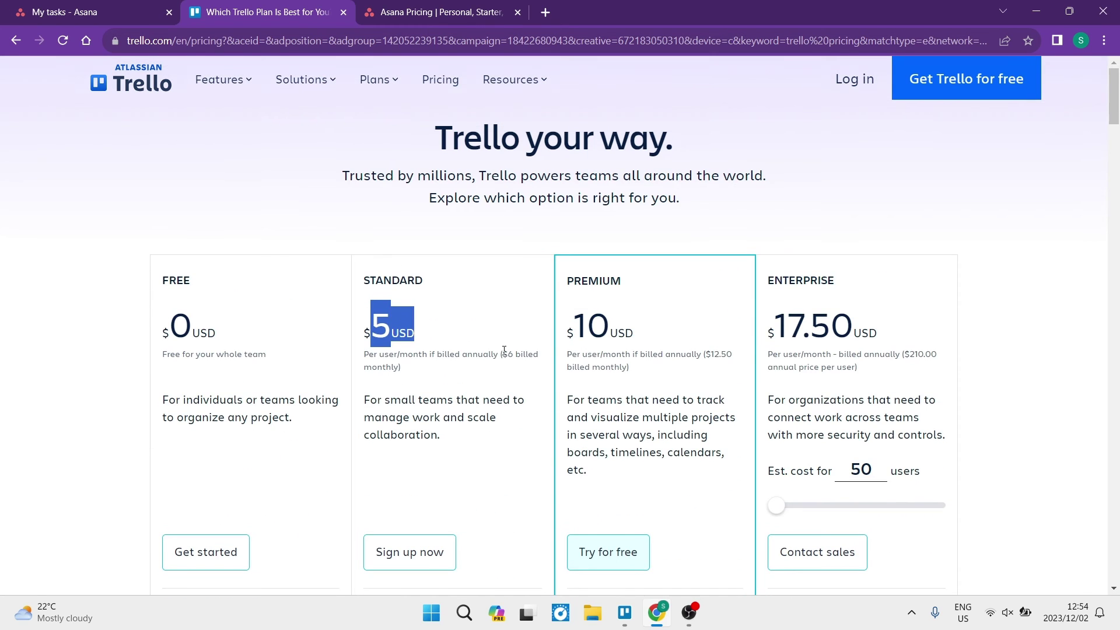
left_click_drag(609, 327, 593, 334)
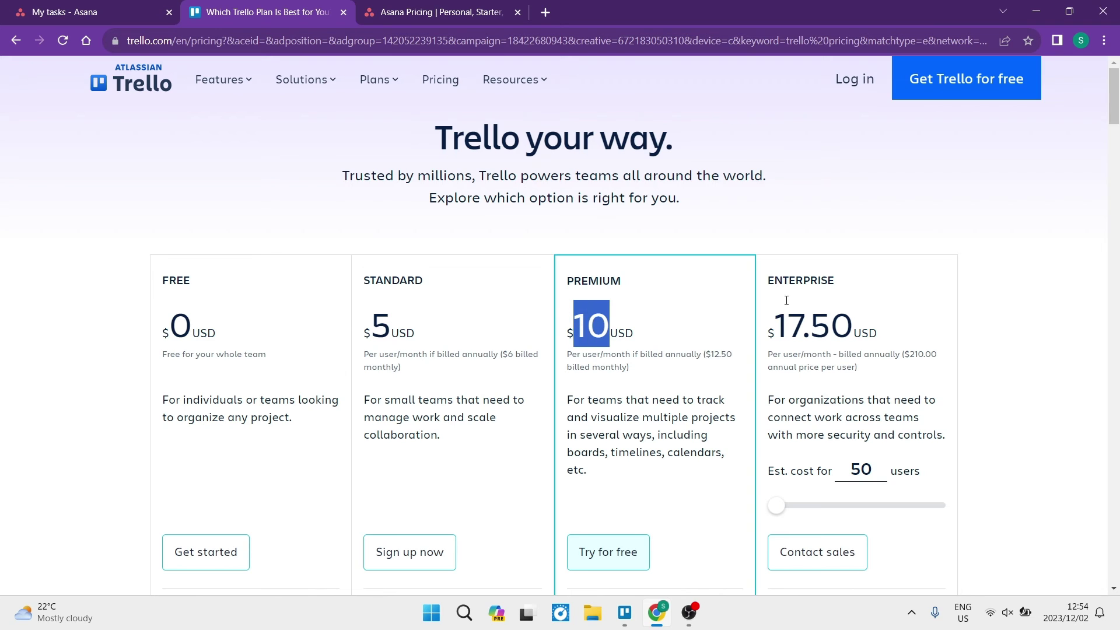
left_click_drag(852, 329, 775, 330)
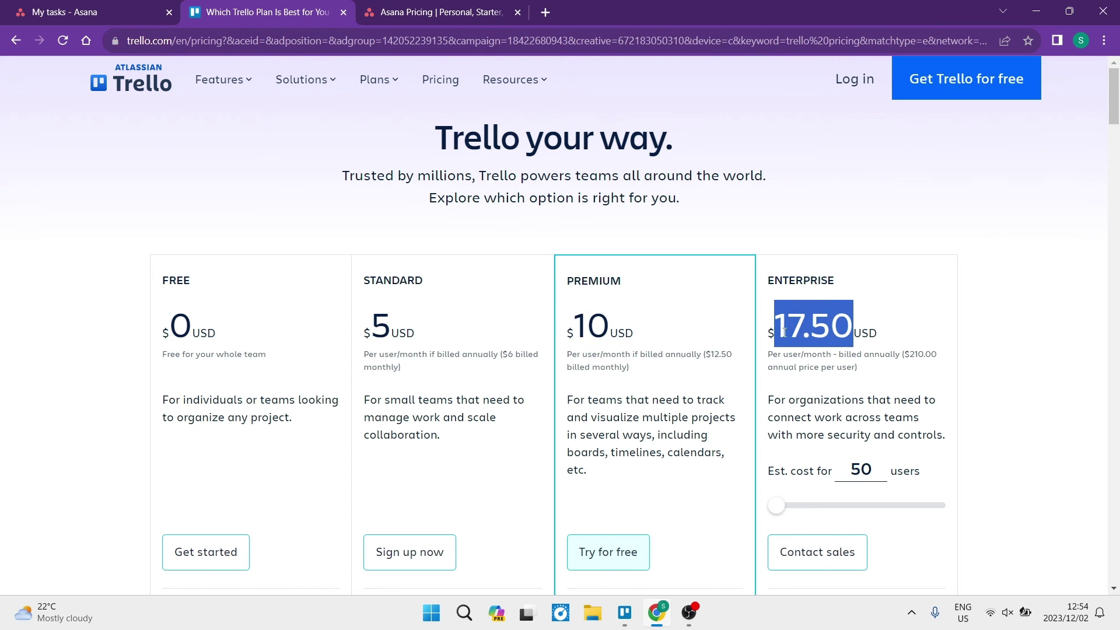
- Compare Trello's Enterprise price estimates for 5000 users and for 50 users, leaving the estimate at 50
scroll(877, 393, "down", 1)
left_click_drag(777, 434, 738, 428)
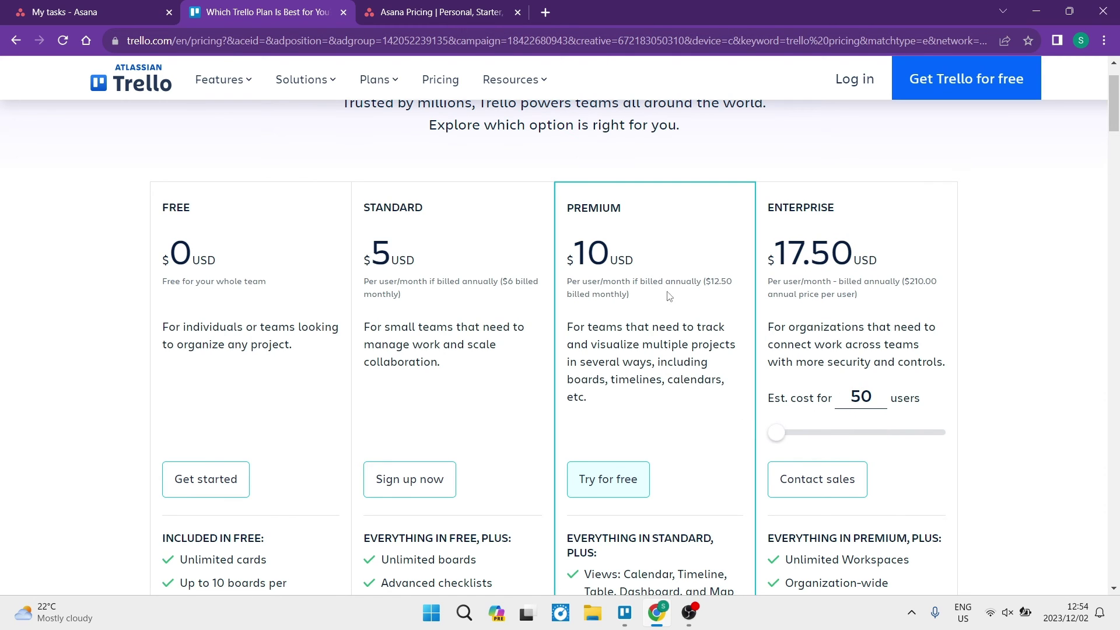
left_click_drag(772, 437, 936, 434)
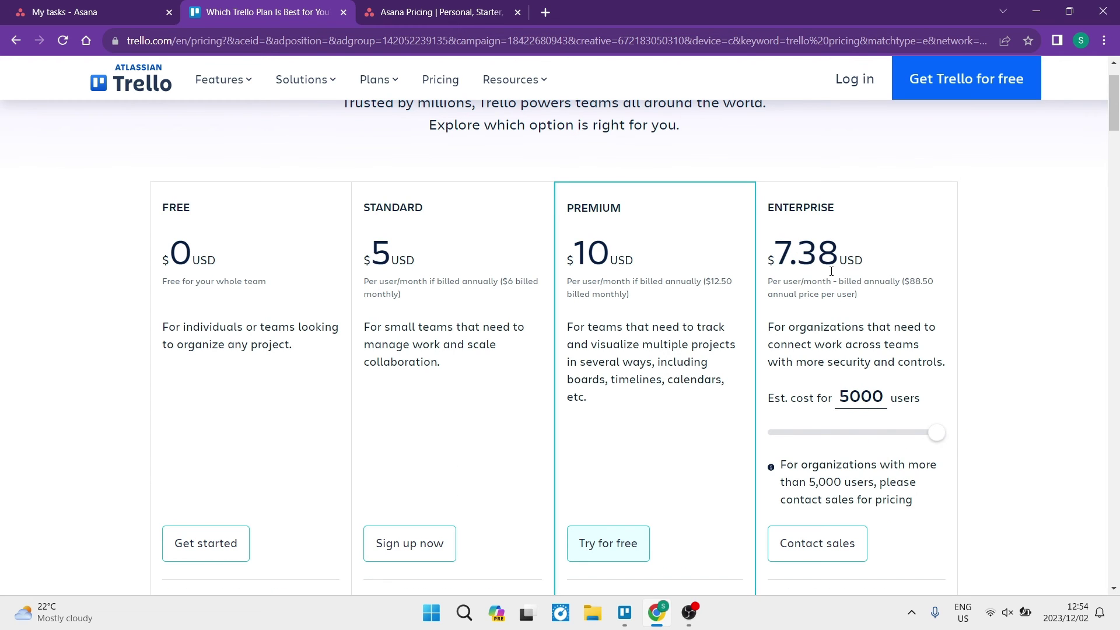
left_click_drag(837, 261, 775, 253)
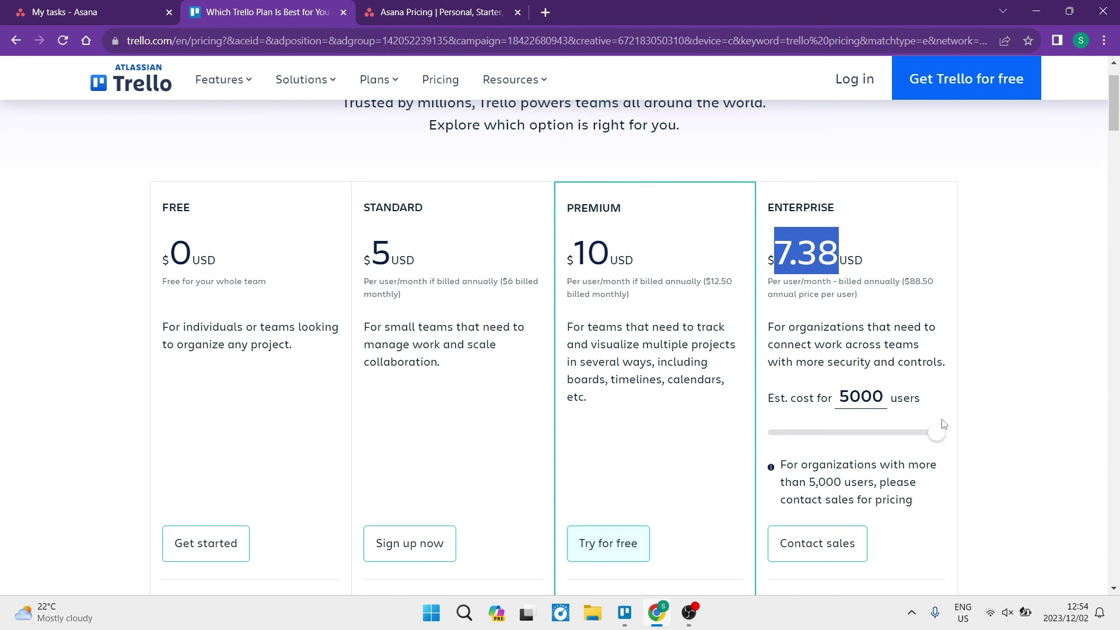
left_click_drag(936, 432, 682, 437)
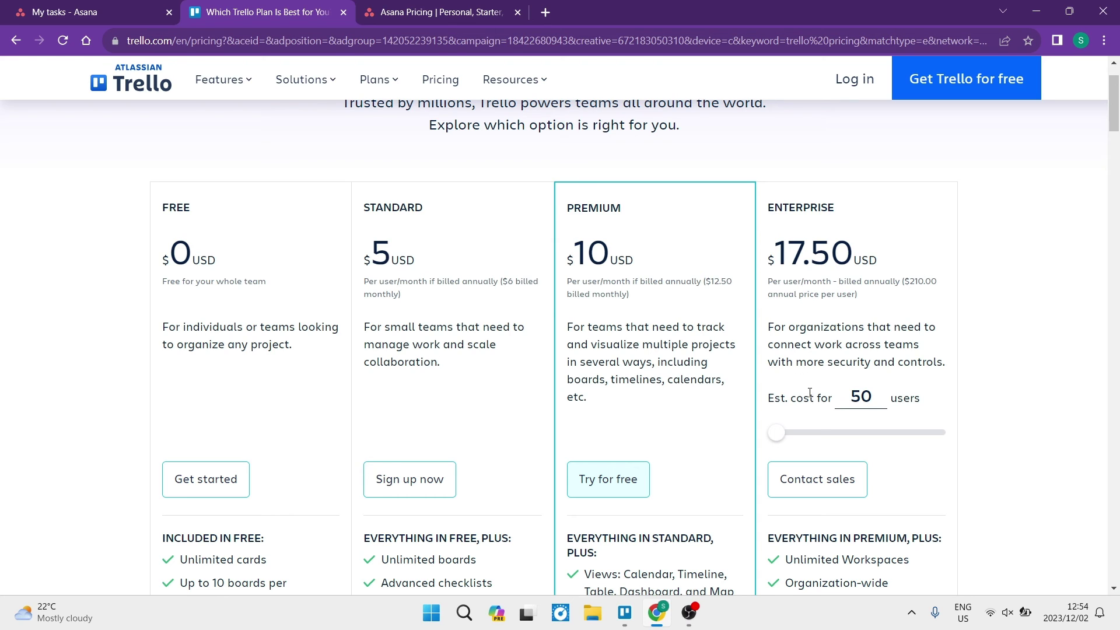
left_click_drag(850, 255, 768, 255)
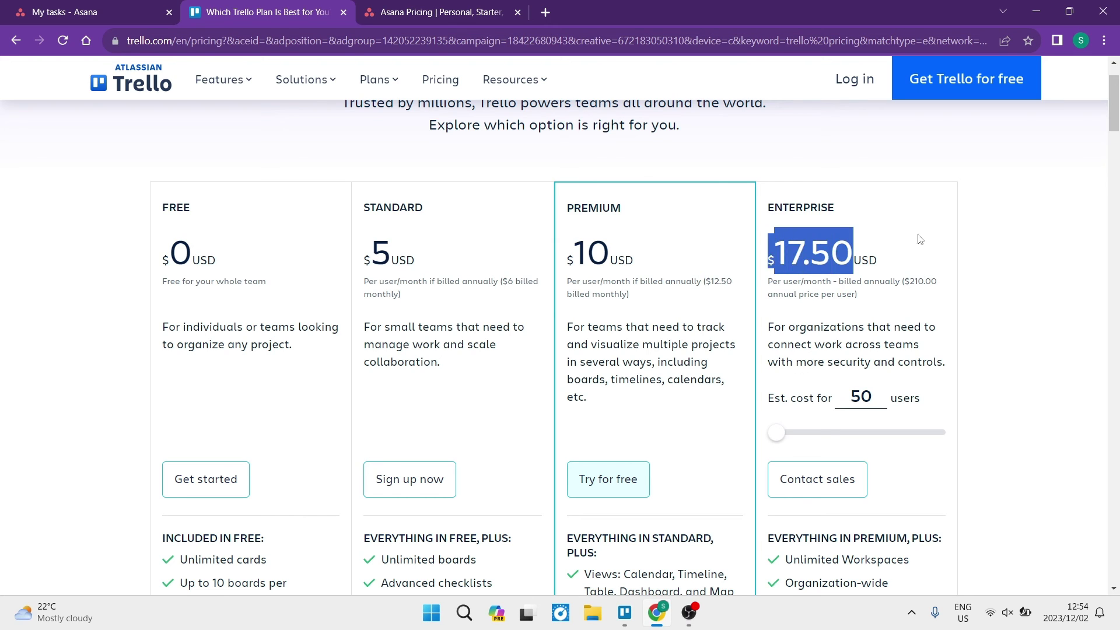
left_click(883, 240)
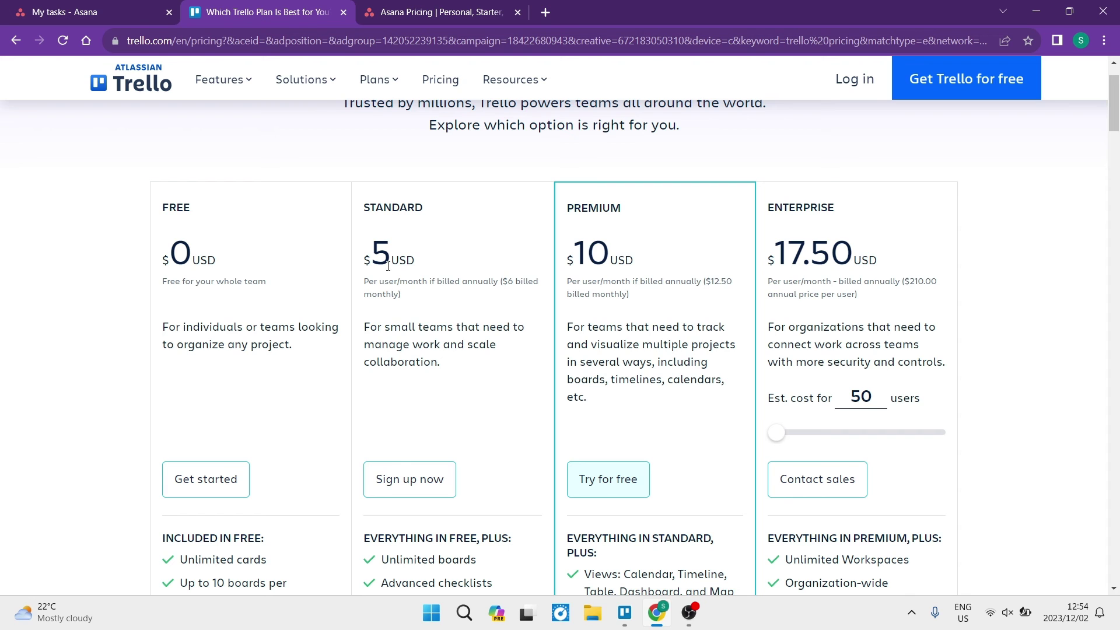
- Check Asana's plan prices once more against the prices of Trello's Free and Standard plans
left_click(404, 15)
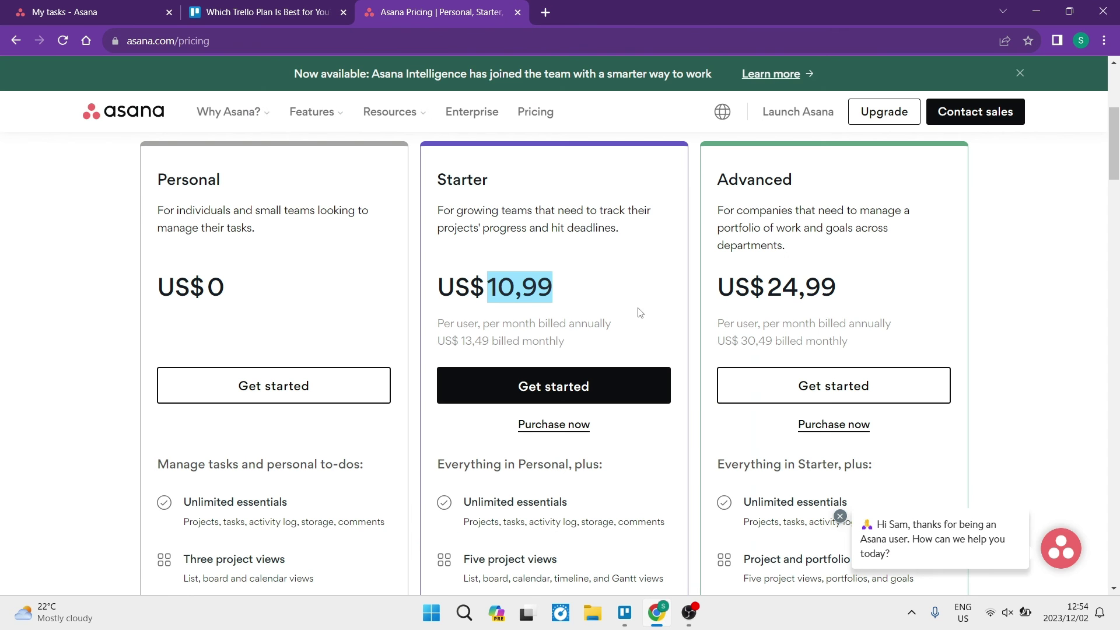
scroll(662, 305, "down", 3)
scroll(257, 80, "up", 6)
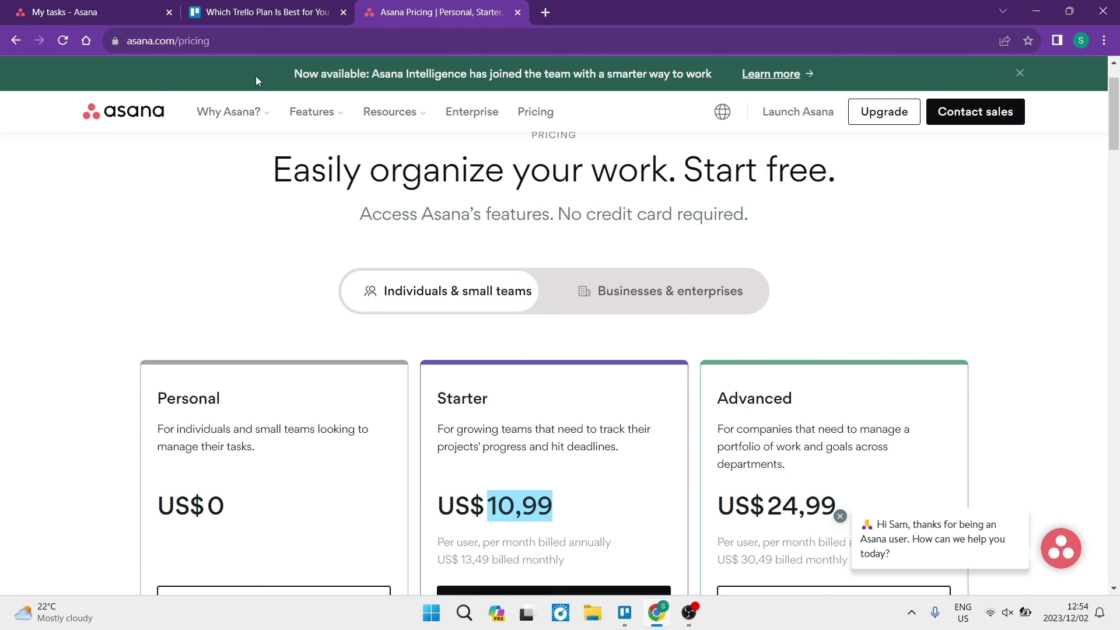
left_click(264, 15)
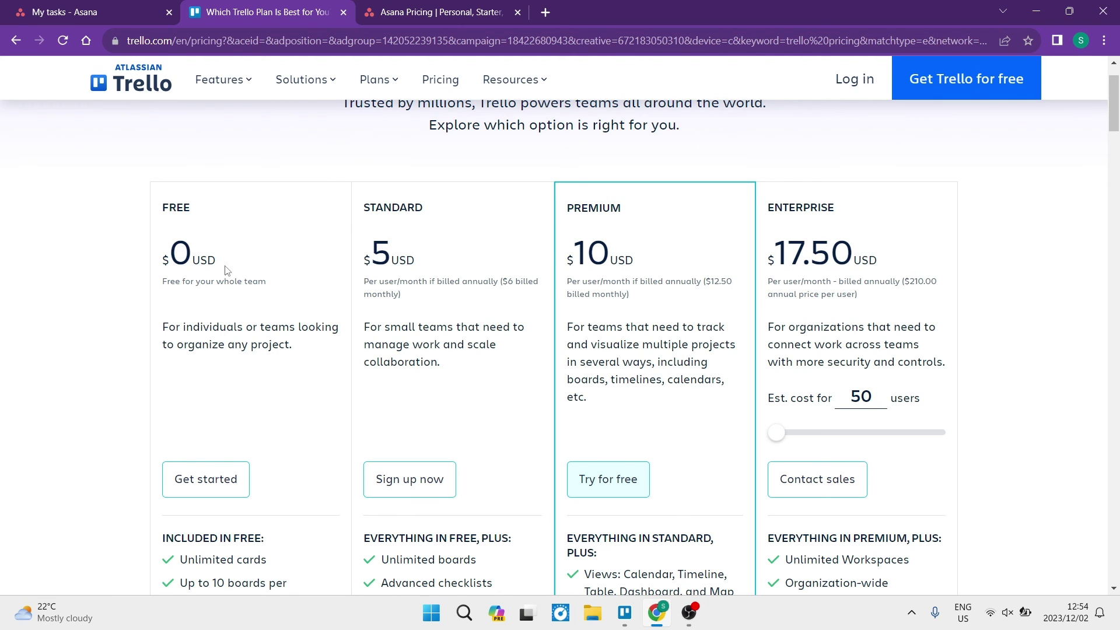
left_click_drag(225, 266, 185, 252)
left_click(256, 217)
left_click_drag(427, 271, 378, 268)
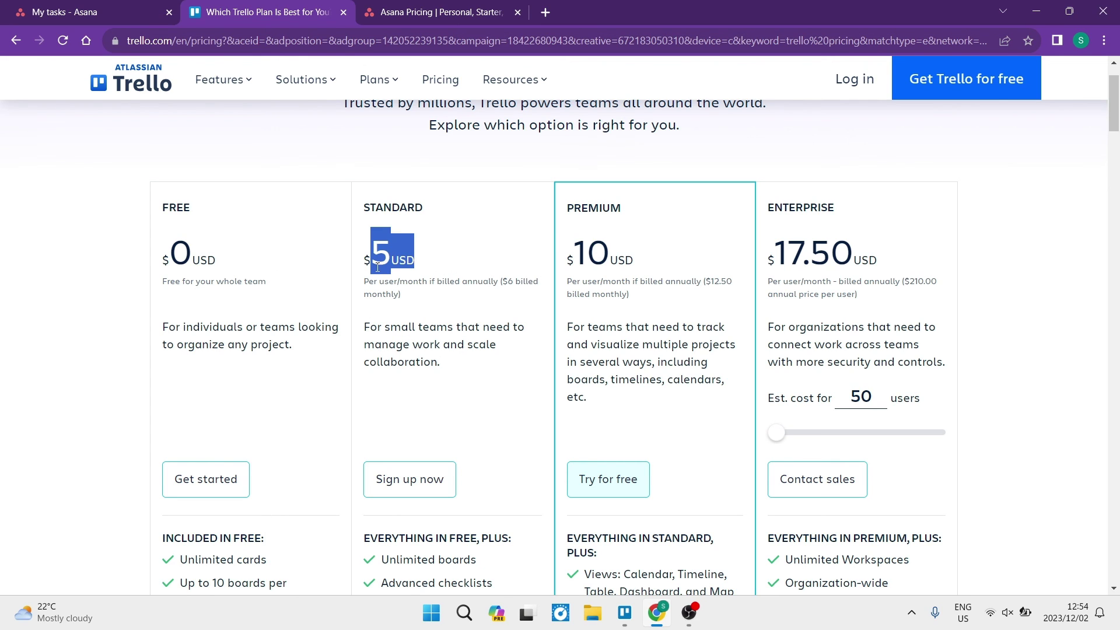
left_click(200, 165)
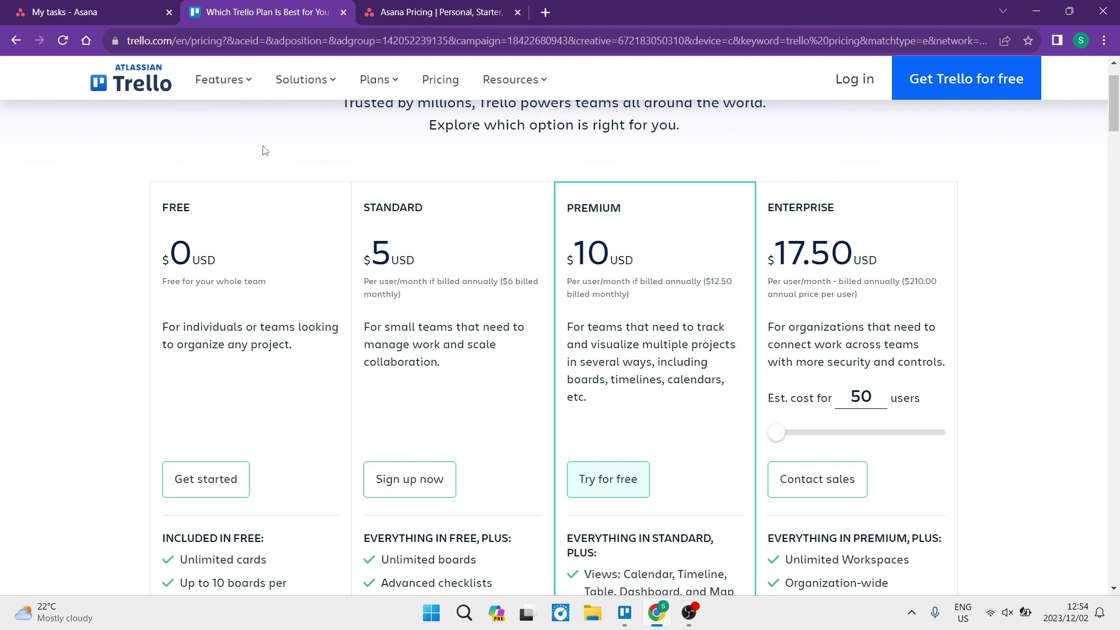
- Compare the Asana My tasks board with the Photoshoots board in the Trello desktop app, ending on the Asana board
left_click(98, 8)
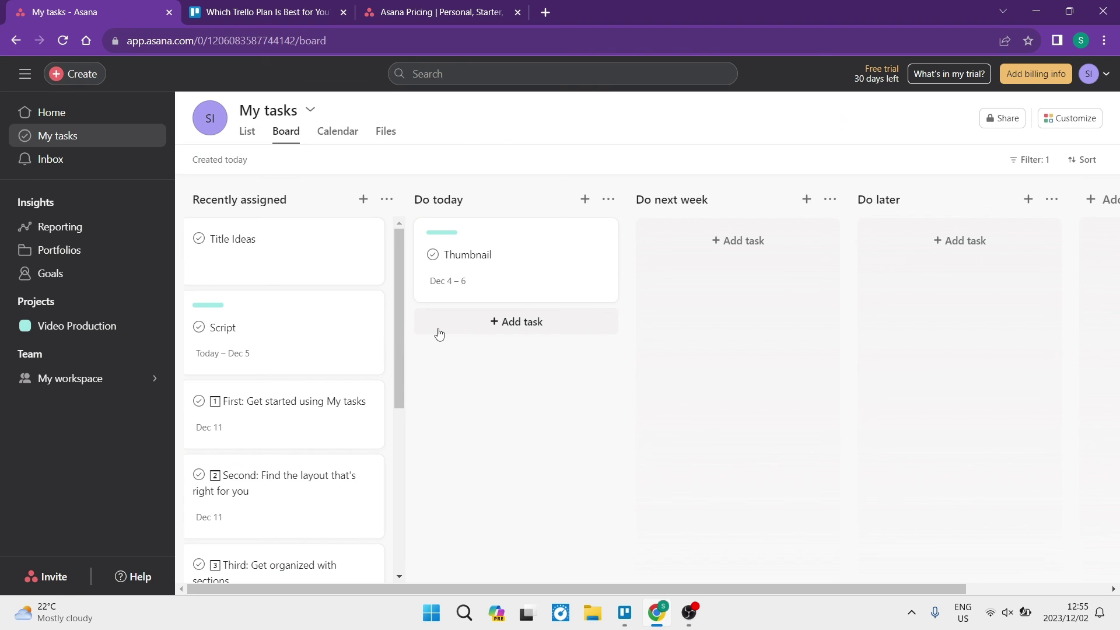
left_click(625, 612)
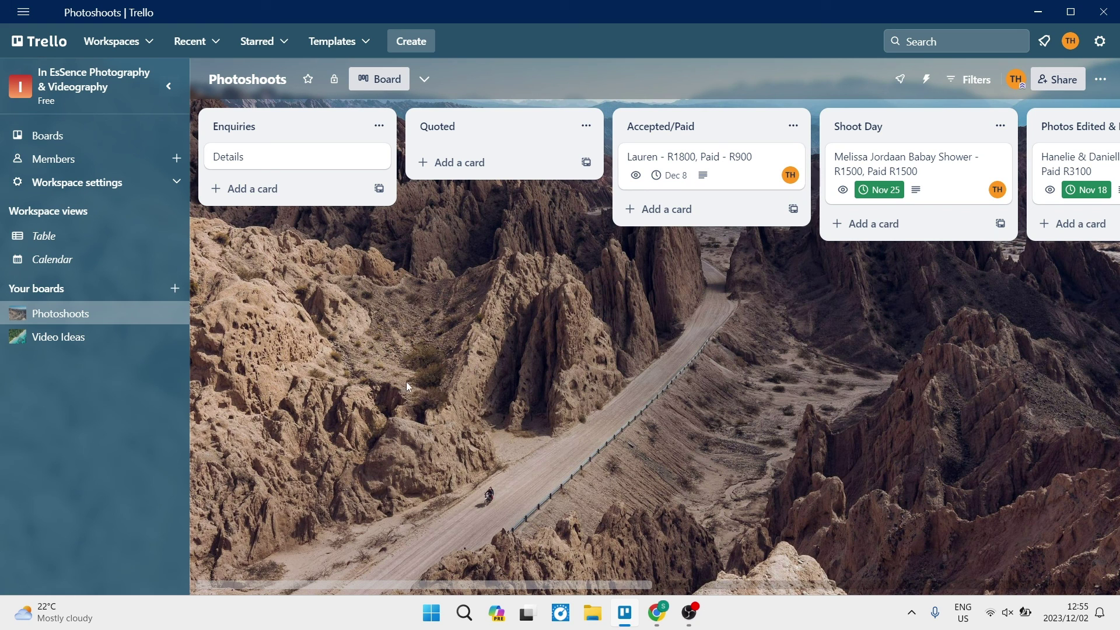
left_click(658, 622)
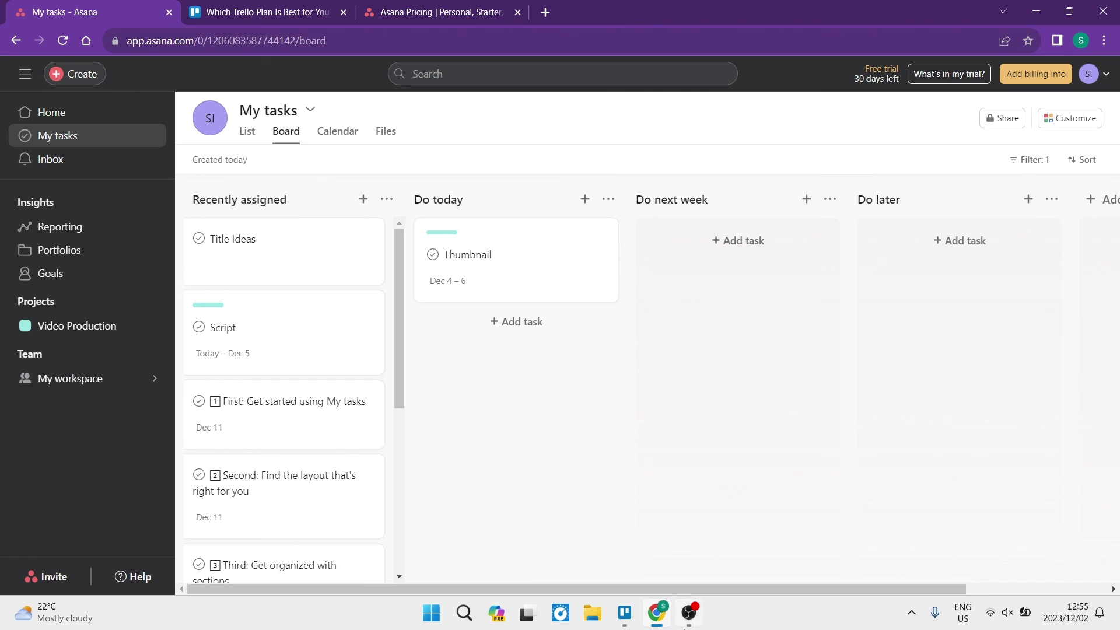
left_click(625, 612)
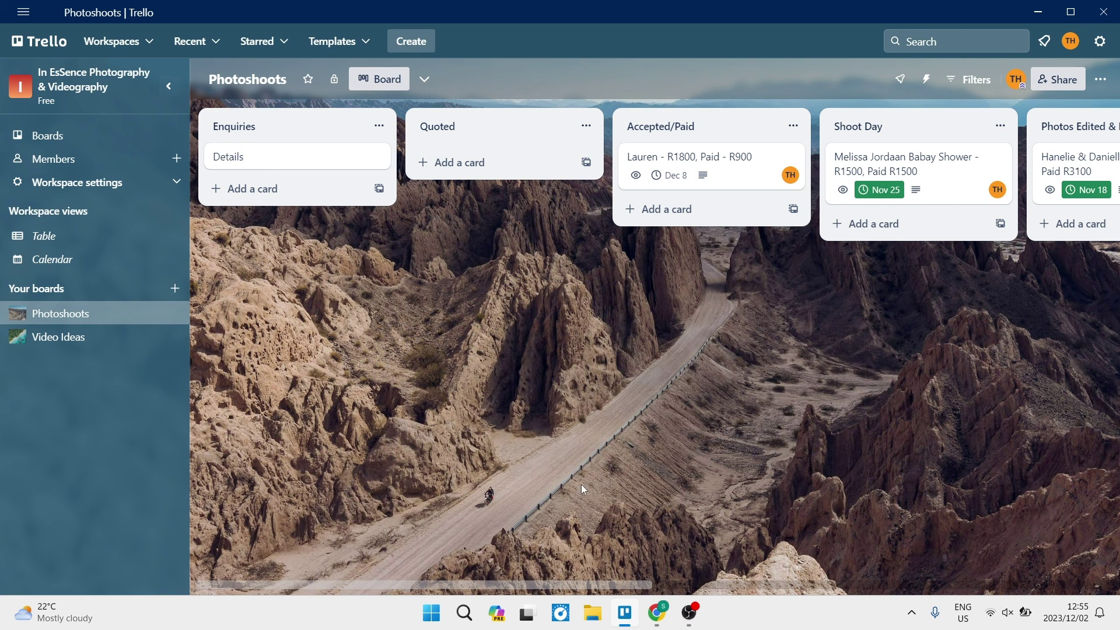
left_click(662, 622)
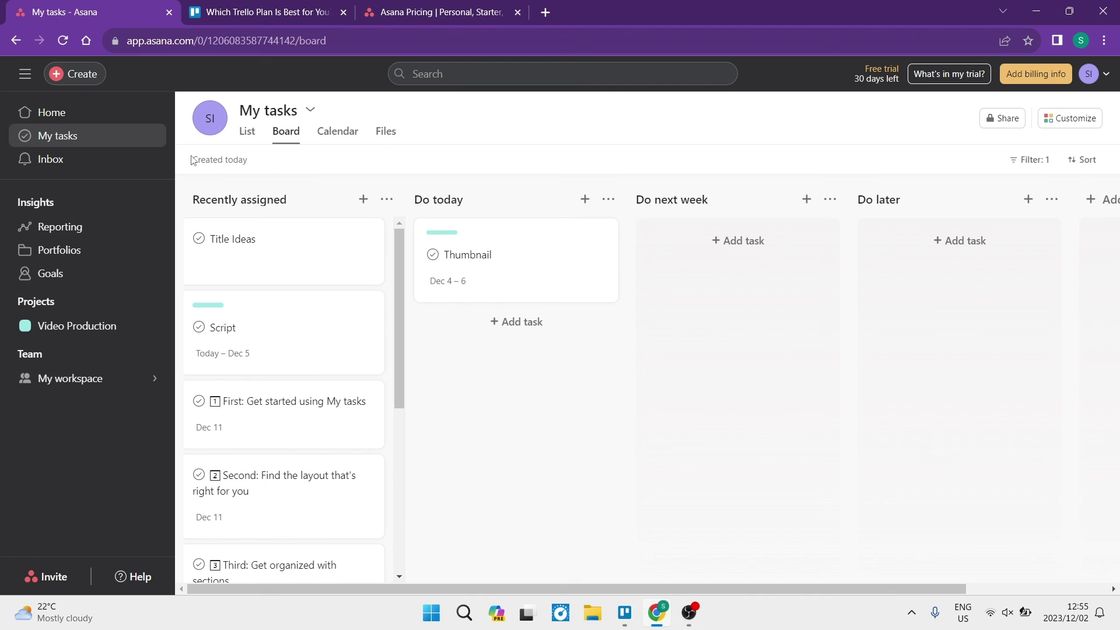